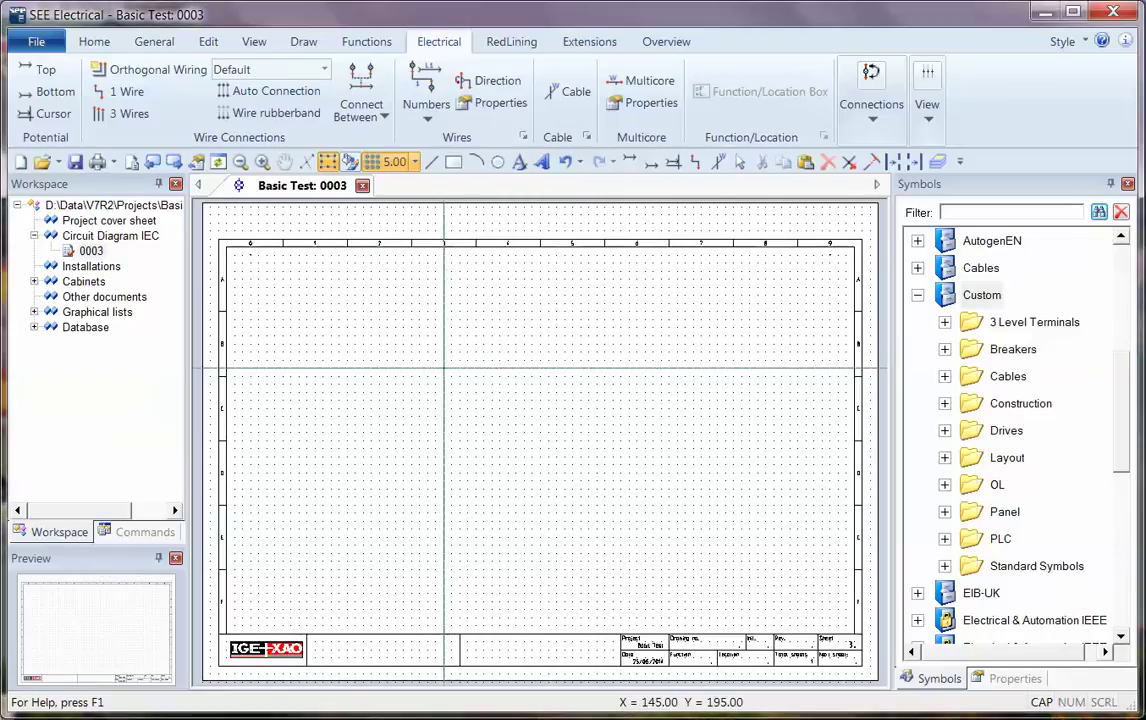
Draw a box rectangle with CP TOP Box on its top edge and CP BOTTOM Box on its bottom edge
left_click(403, 352)
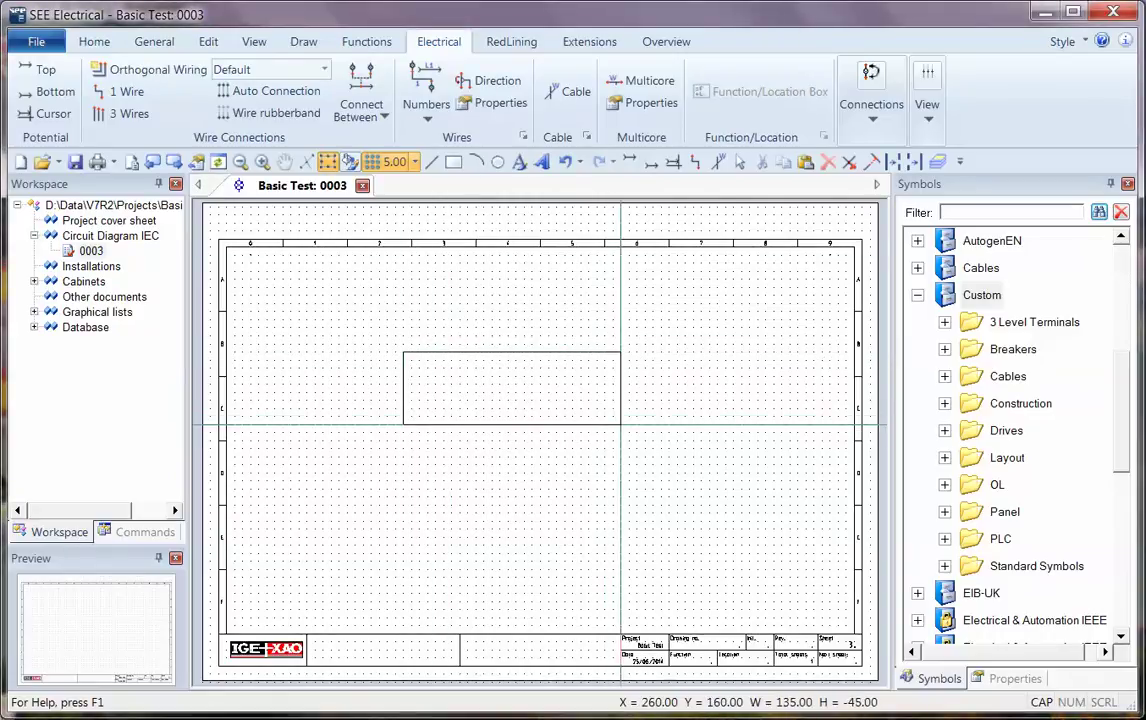
left_click(605, 415)
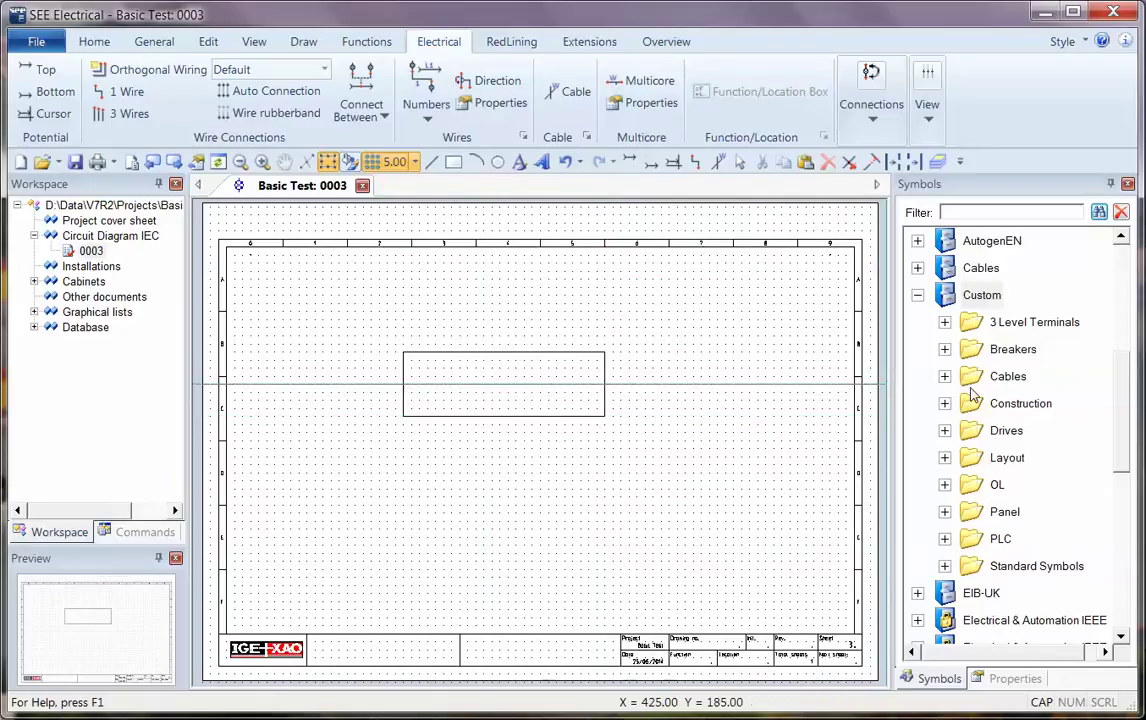
left_click(945, 404)
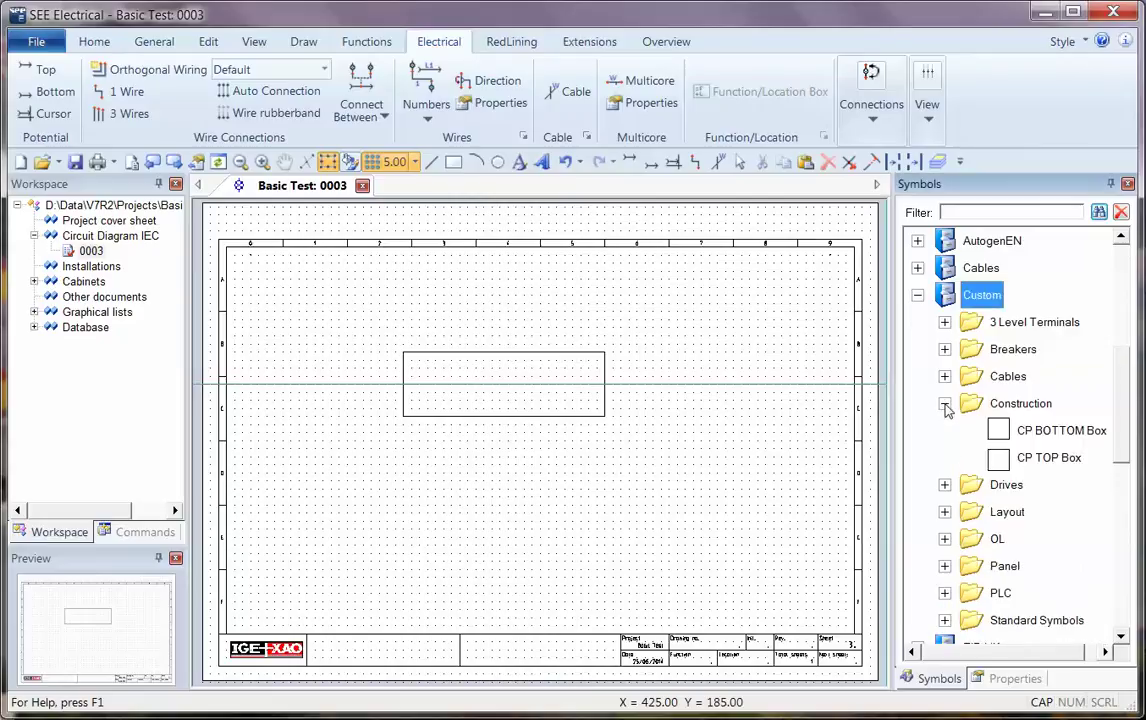
left_click(1048, 457)
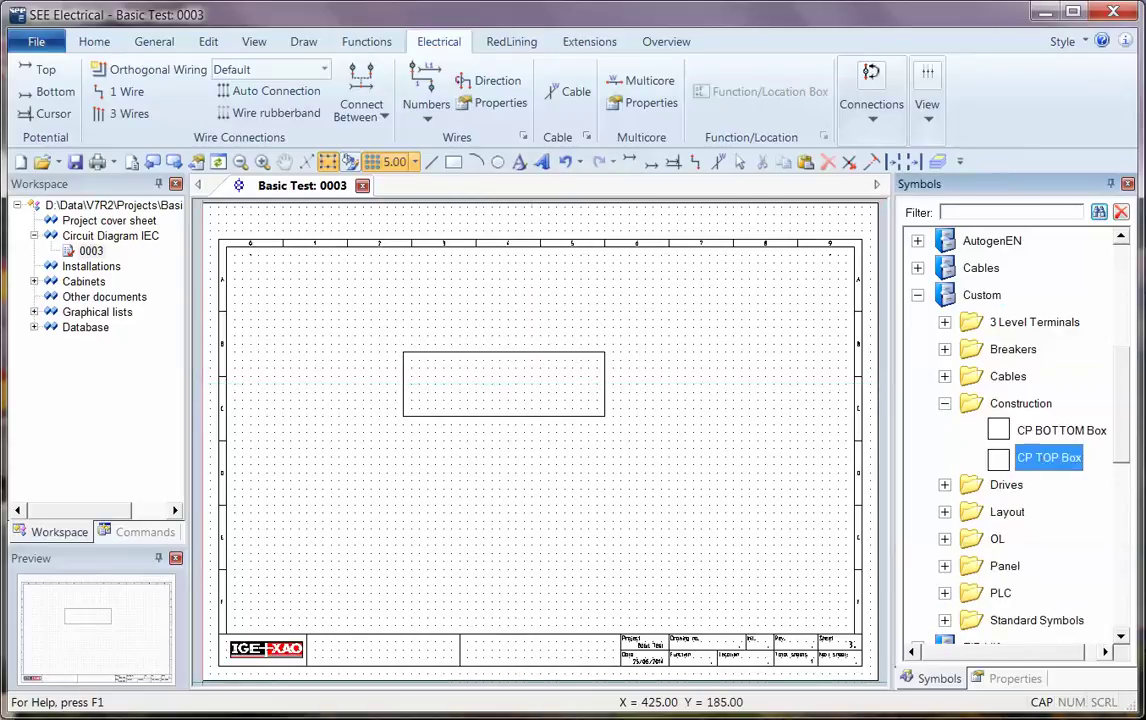
left_click(419, 355)
left_click(1000, 430)
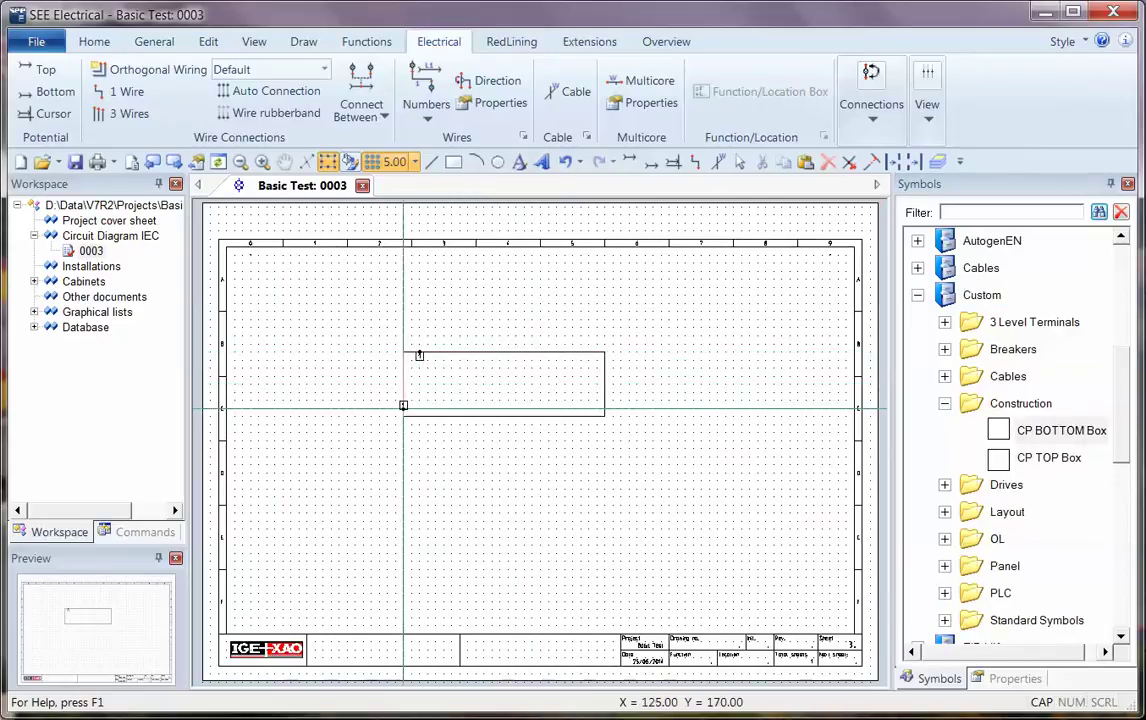
left_click(419, 413)
key("Escape")
Define the box and its two terminals as a Component block with name prefix D
left_click_drag(646, 462, 375, 335)
right_click(668, 384)
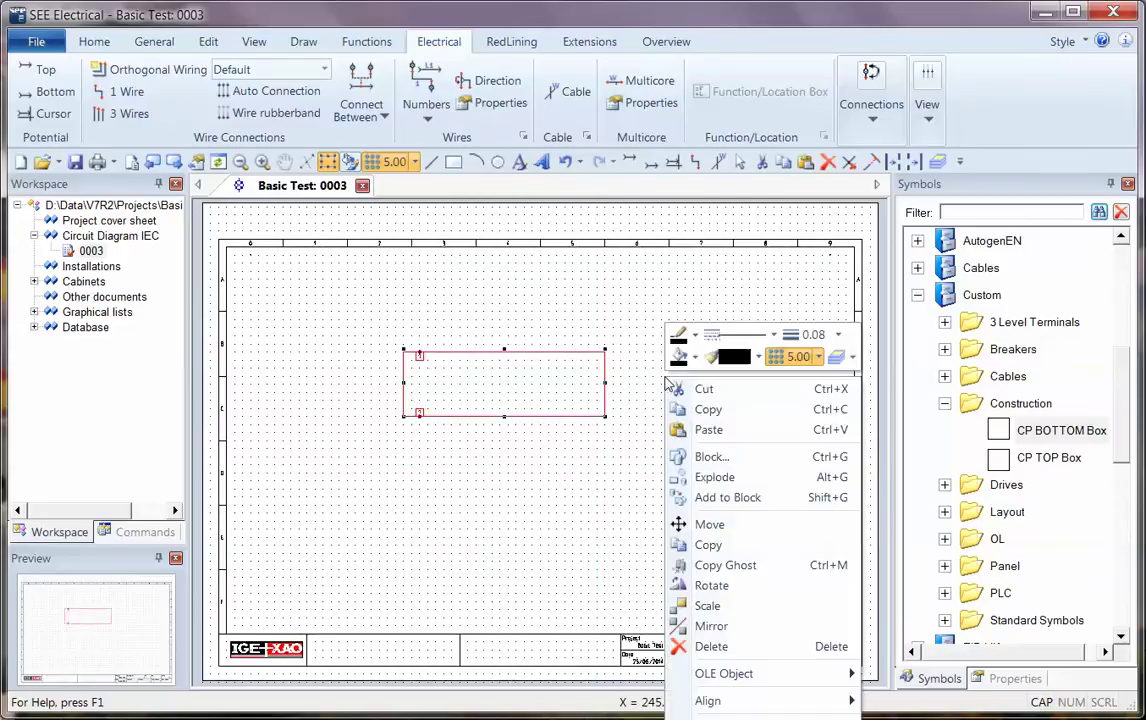
left_click(703, 457)
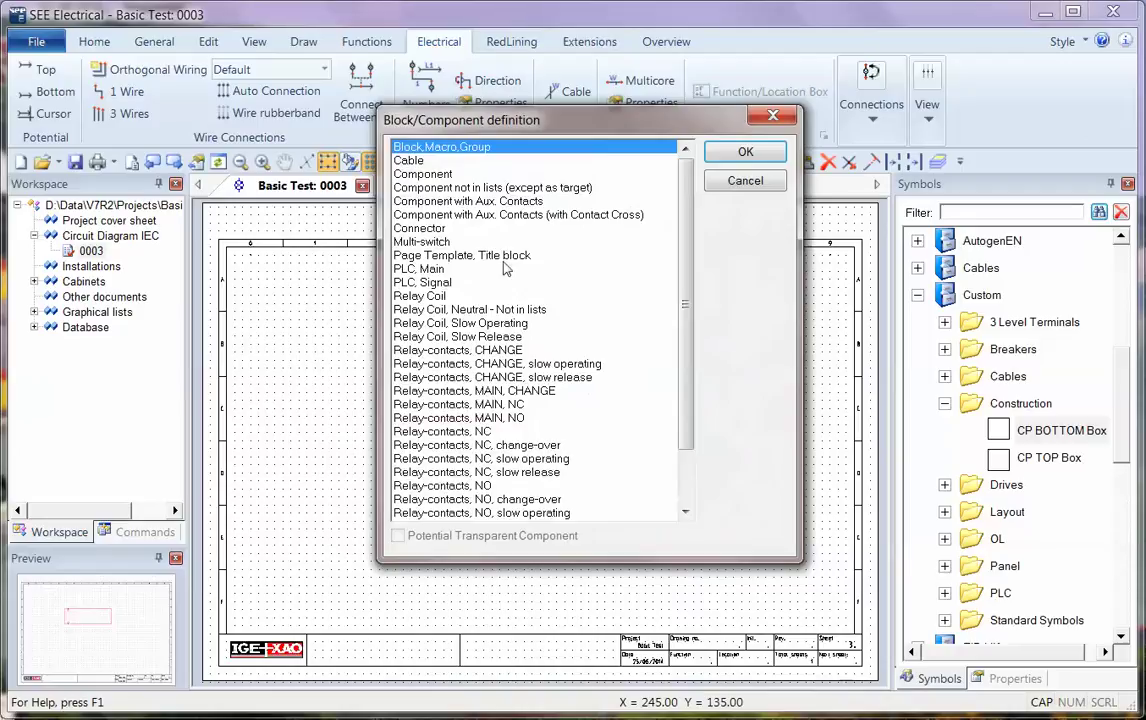
left_click(440, 174)
left_click(744, 152)
type("D")
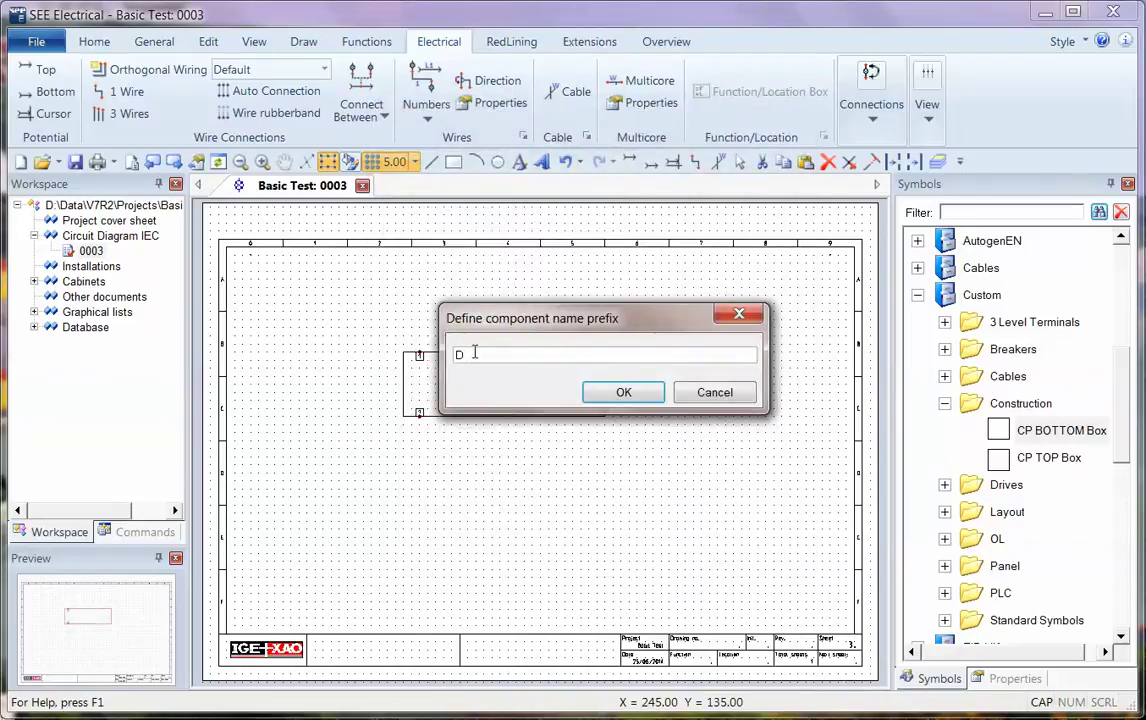
left_click_drag(500, 328, 512, 246)
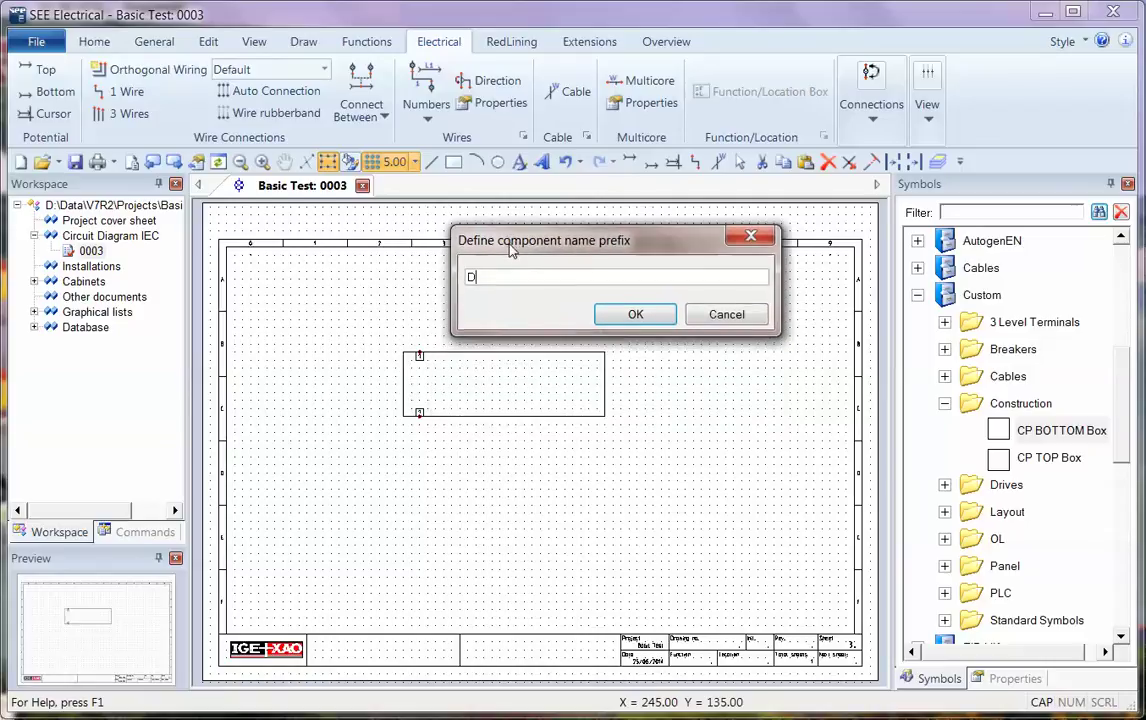
left_click(638, 318)
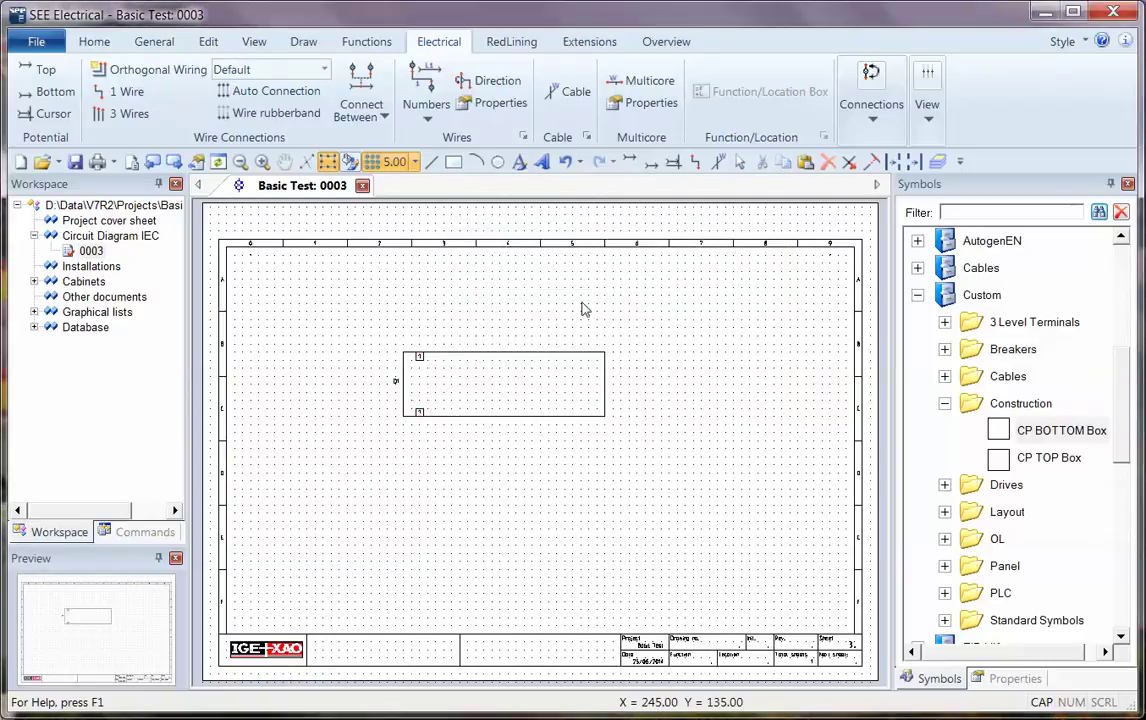
Place a row of five CP TOP Box terminals above the D1 box
left_click(1049, 458)
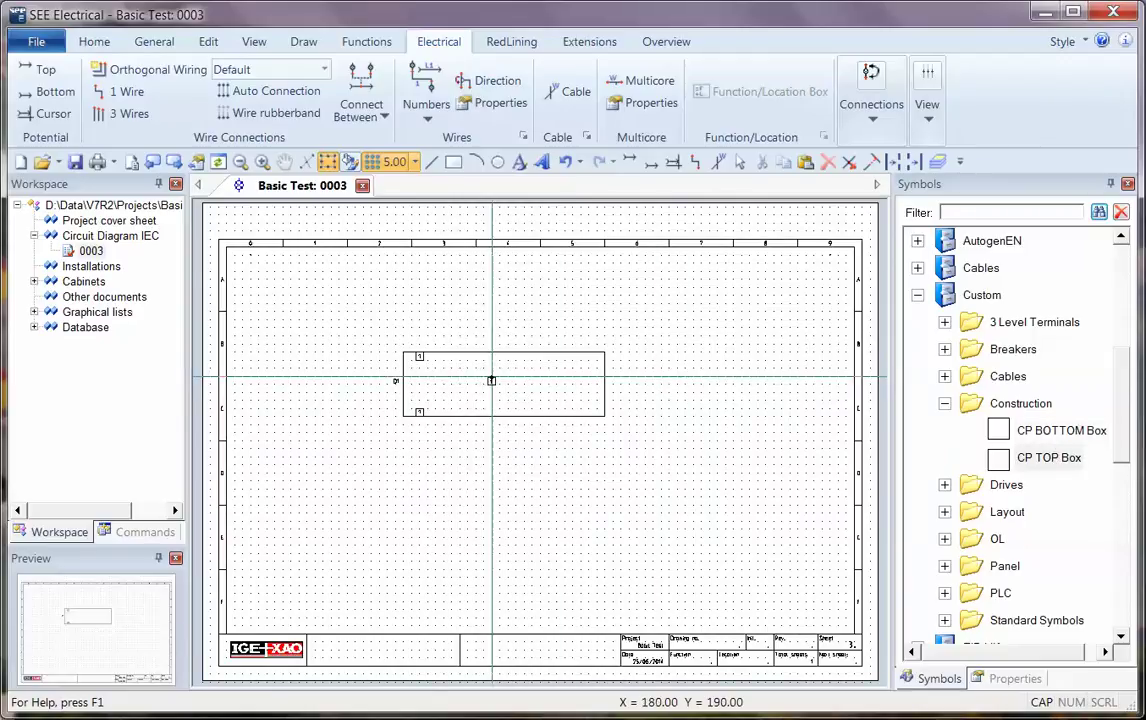
scroll(484, 371, "up", 3)
scroll(522, 440, "down", 1)
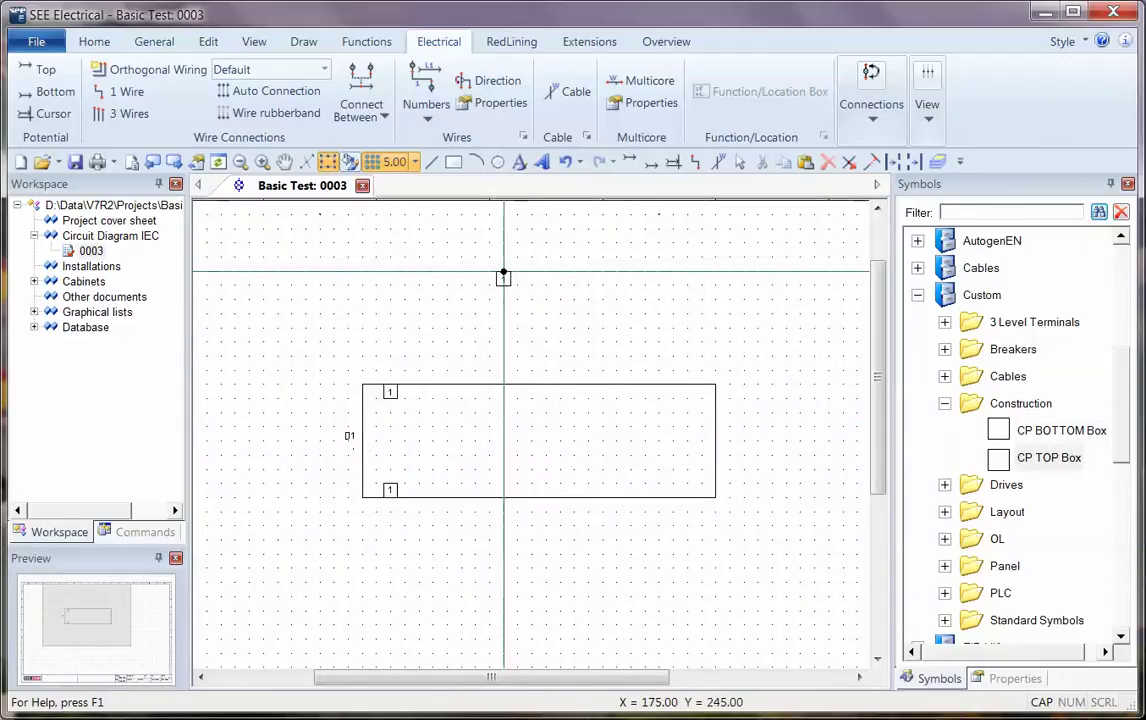
left_click(517, 271)
left_click(531, 271)
left_click(545, 271)
left_click(559, 271)
left_click(573, 271)
key("Escape")
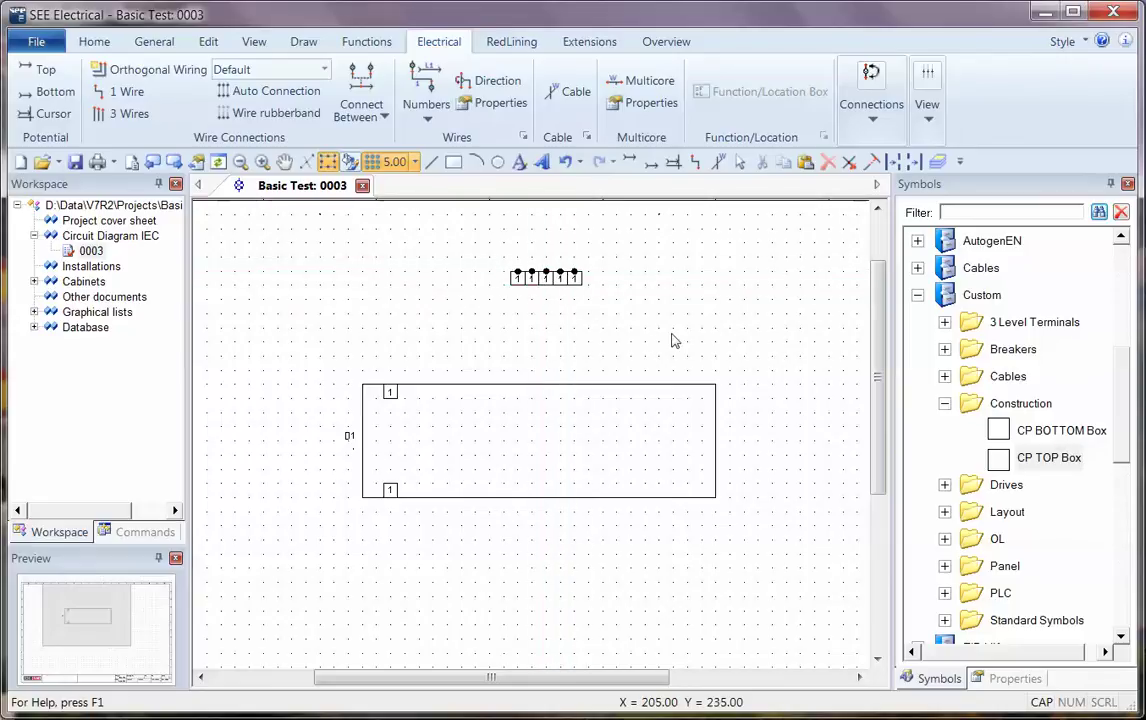
Copy the five-terminal row to the right and lay a CP BOTTOM Box row below it
mouse_move(655, 312)
left_mouse_down()
mouse_move(500, 260)
mouse_move(583, 299)
mouse_move(645, 290)
left_mouse_up()
left_click(1060, 430)
left_click_drag(631, 365, 715, 339)
left_click(577, 313)
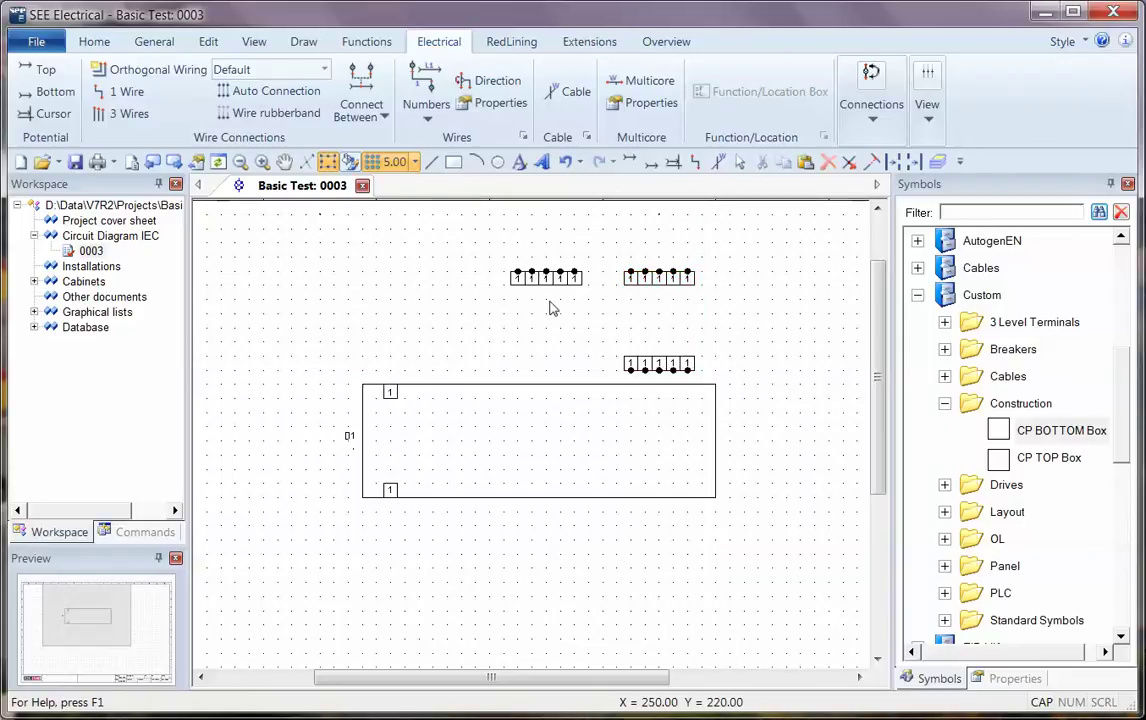
scroll(549, 308, "up", 2)
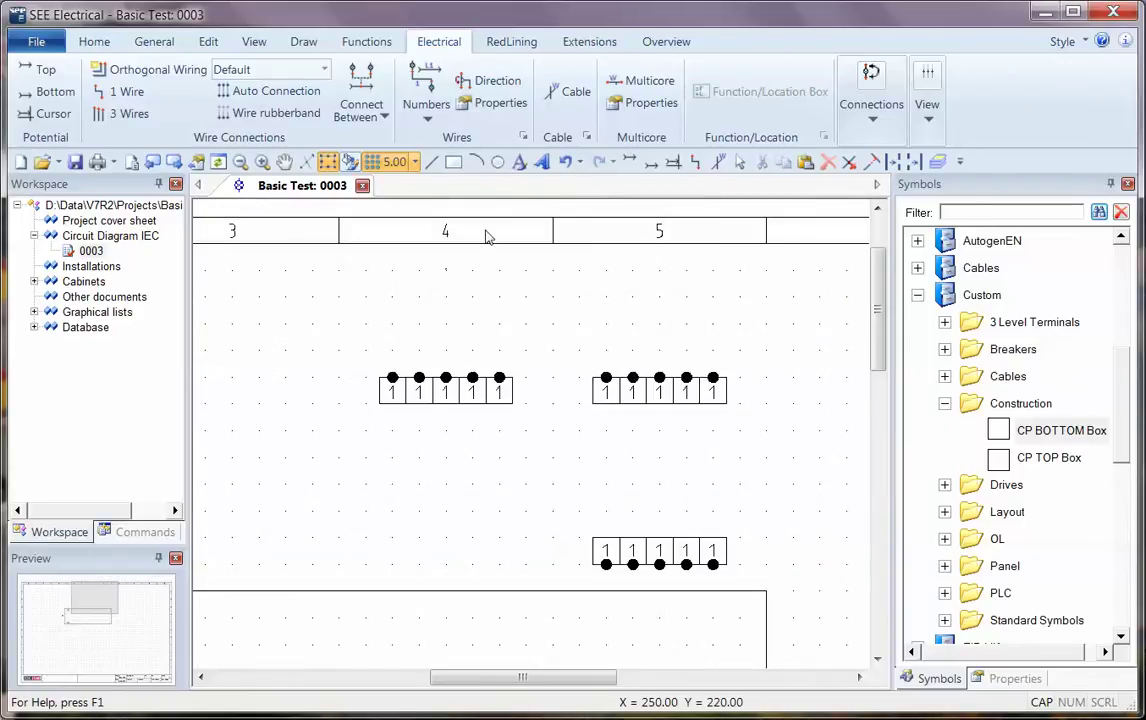
Prepare an X1 text with the Level Name attribute and a 2.50 snap grid
left_click(519, 162)
left_click_drag(958, 68, 664, 51)
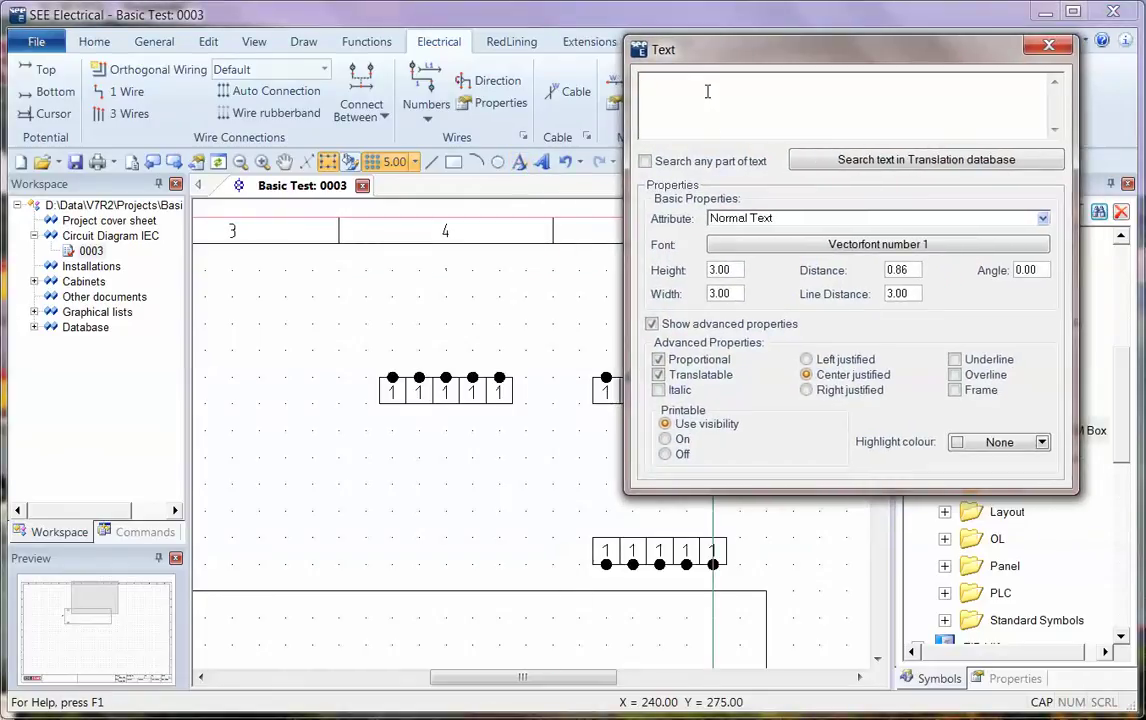
type("X1")
left_click(1043, 220)
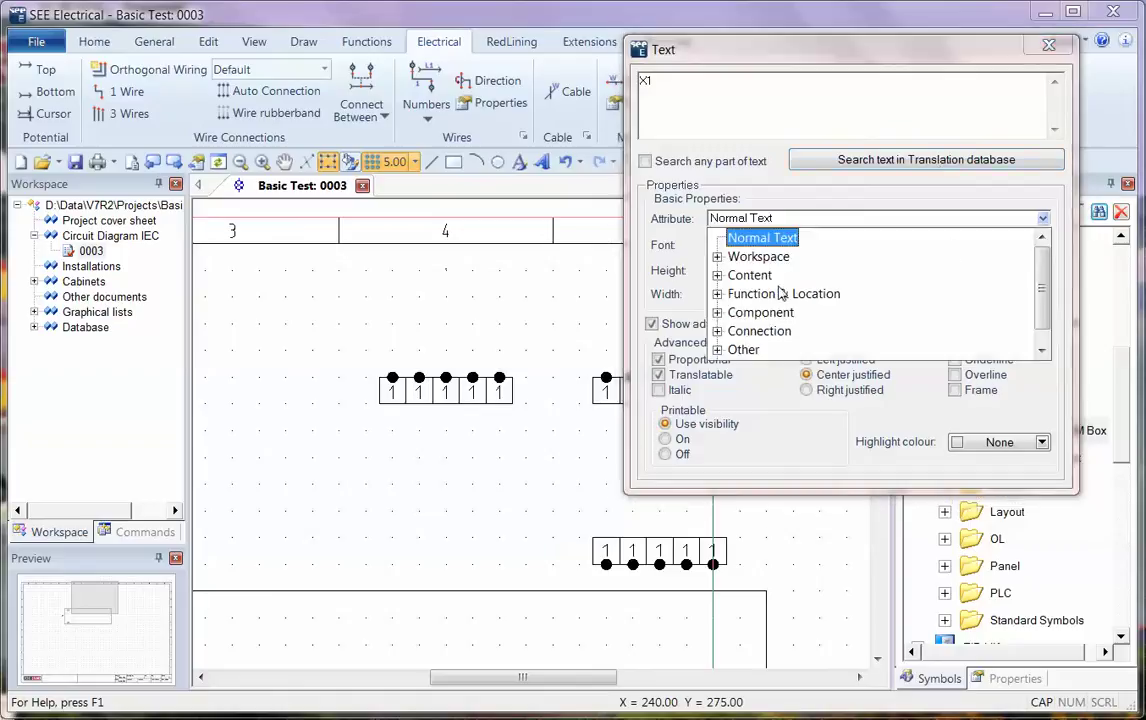
left_click(752, 310)
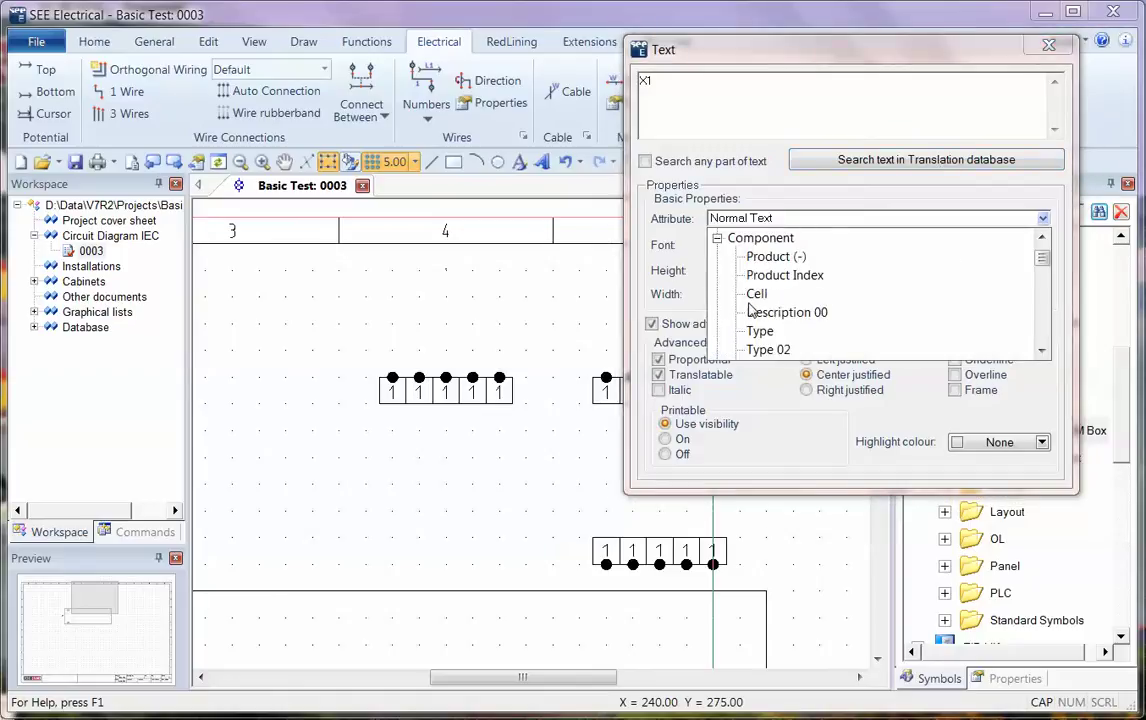
scroll(835, 355, "down", 3)
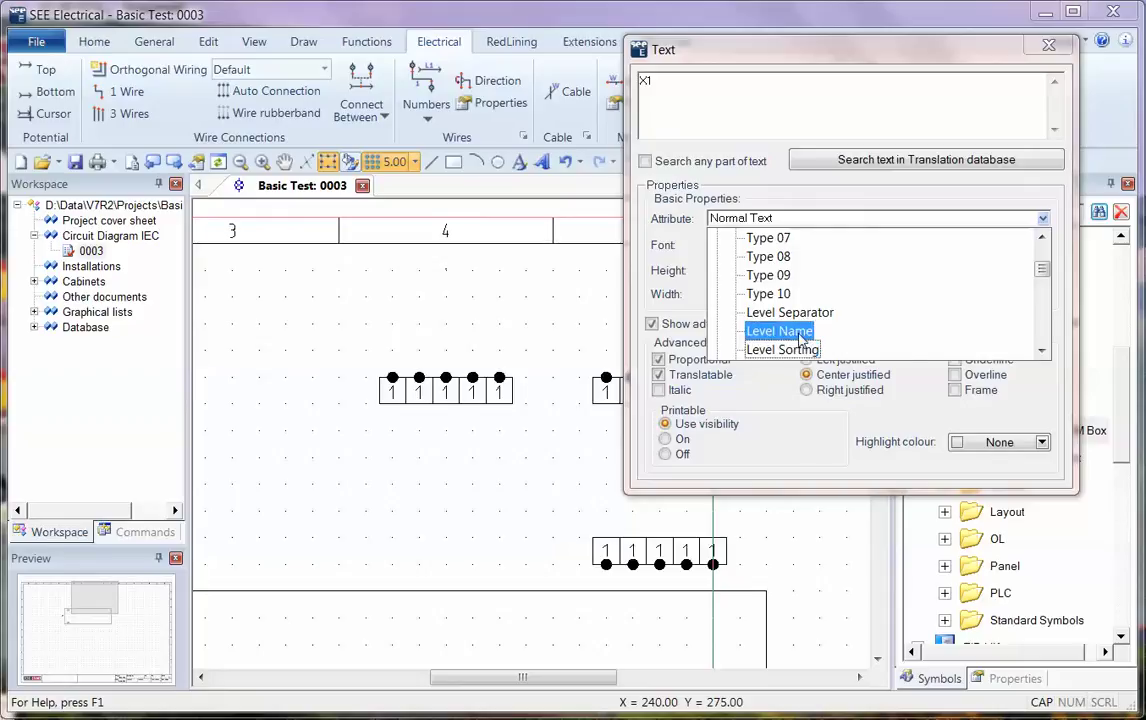
left_click(770, 331)
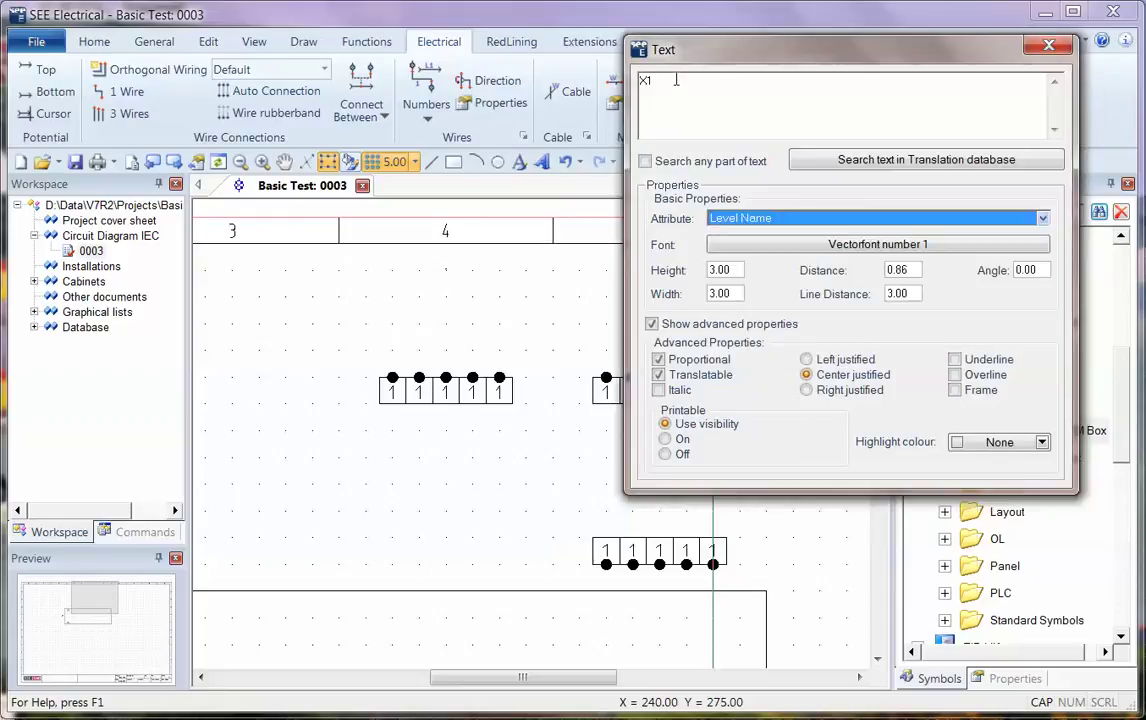
left_click(413, 162)
left_click(403, 268)
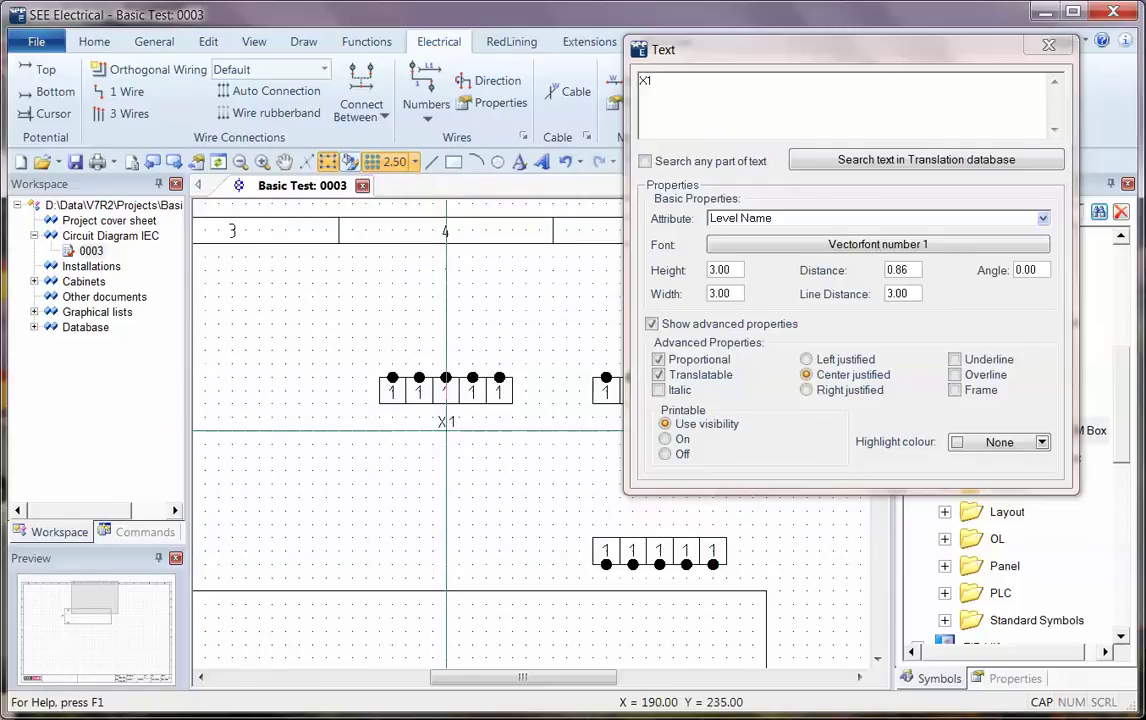
Place the level-name labels X1, X2 and X3 by their terminal rows
left_click(446, 430)
left_click(652, 80)
left_click_drag(694, 62, 811, 69)
left_click(659, 430)
left_click_drag(763, 89, 773, 88)
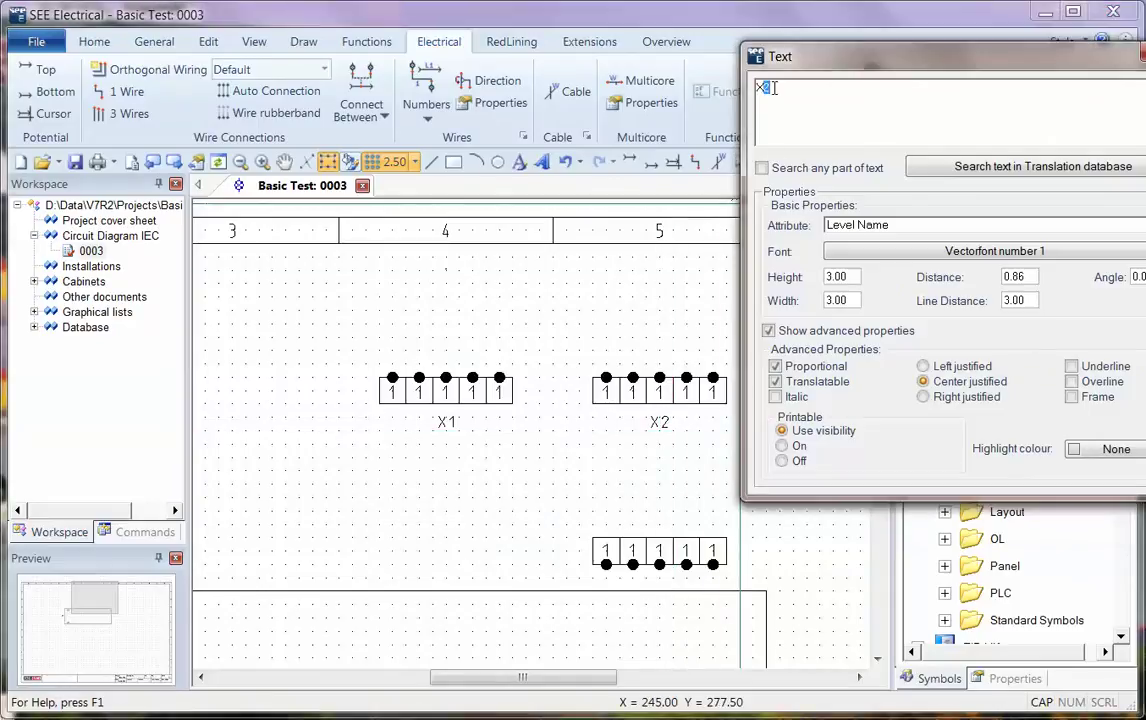
type("3")
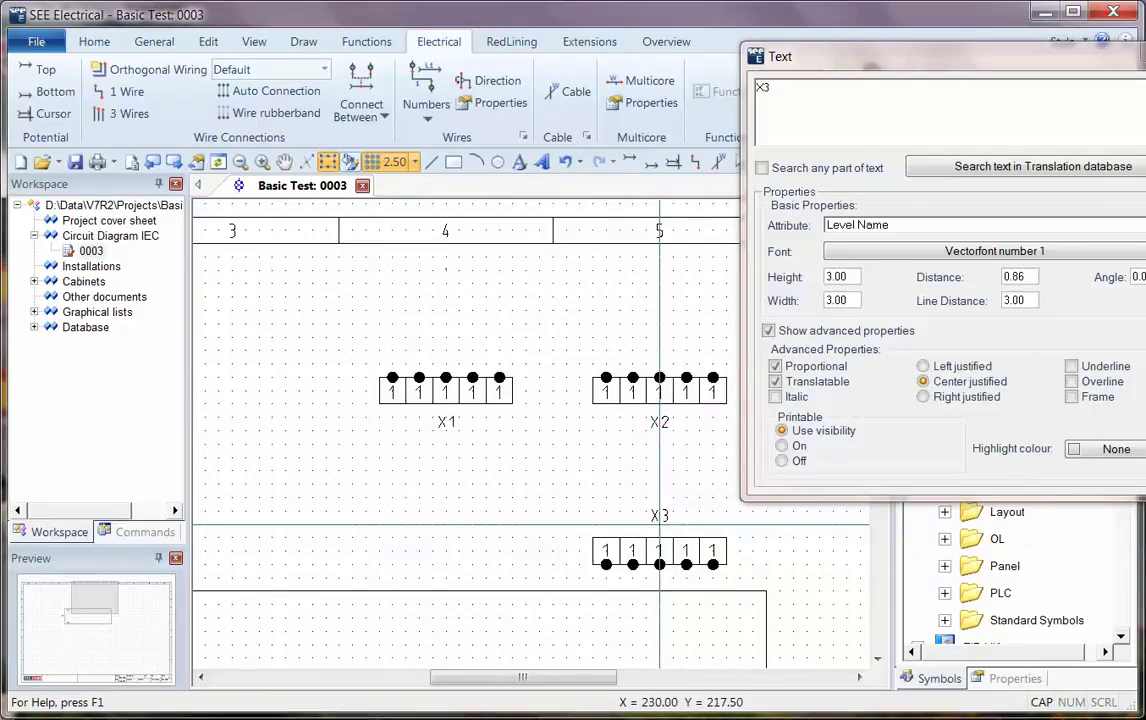
left_click(659, 523)
Place '/' Level Separator texts beside X1 and X2
left_click_drag(806, 101, 630, 60)
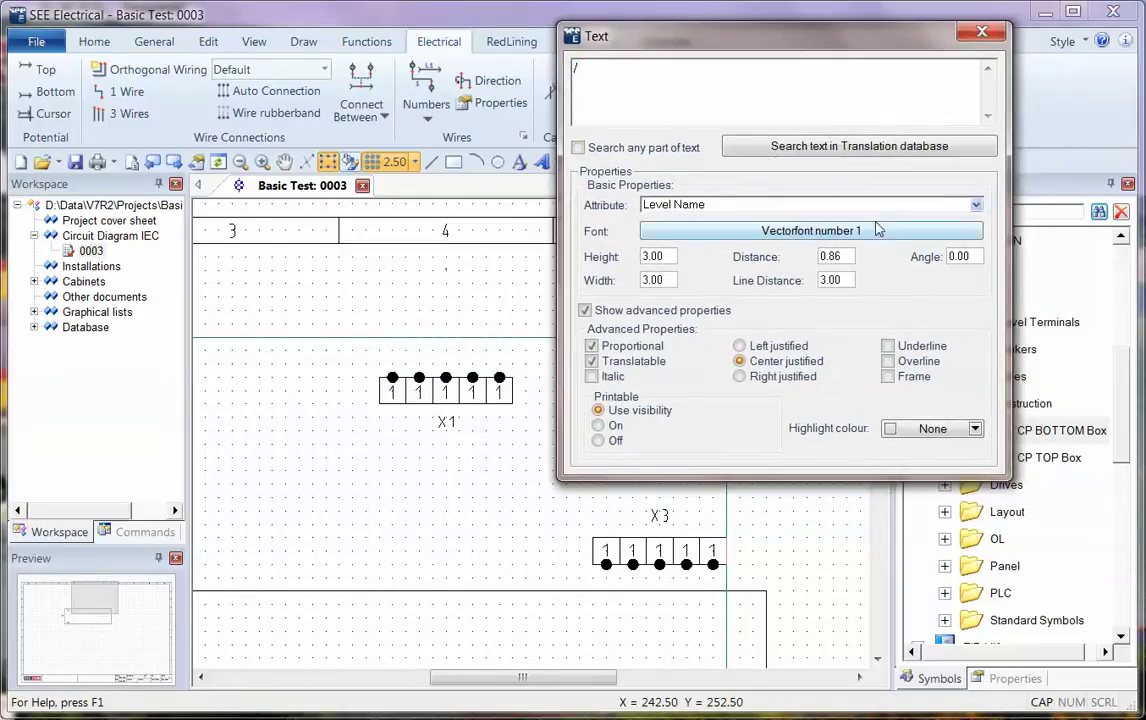
left_click(975, 207)
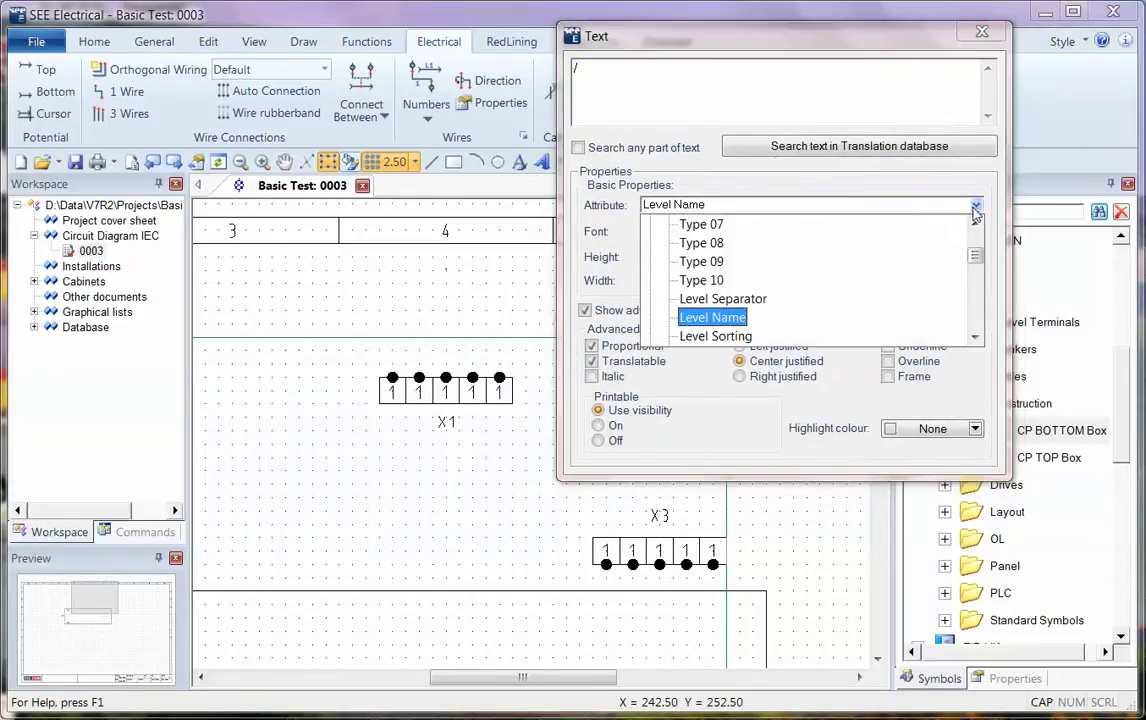
left_click(687, 300)
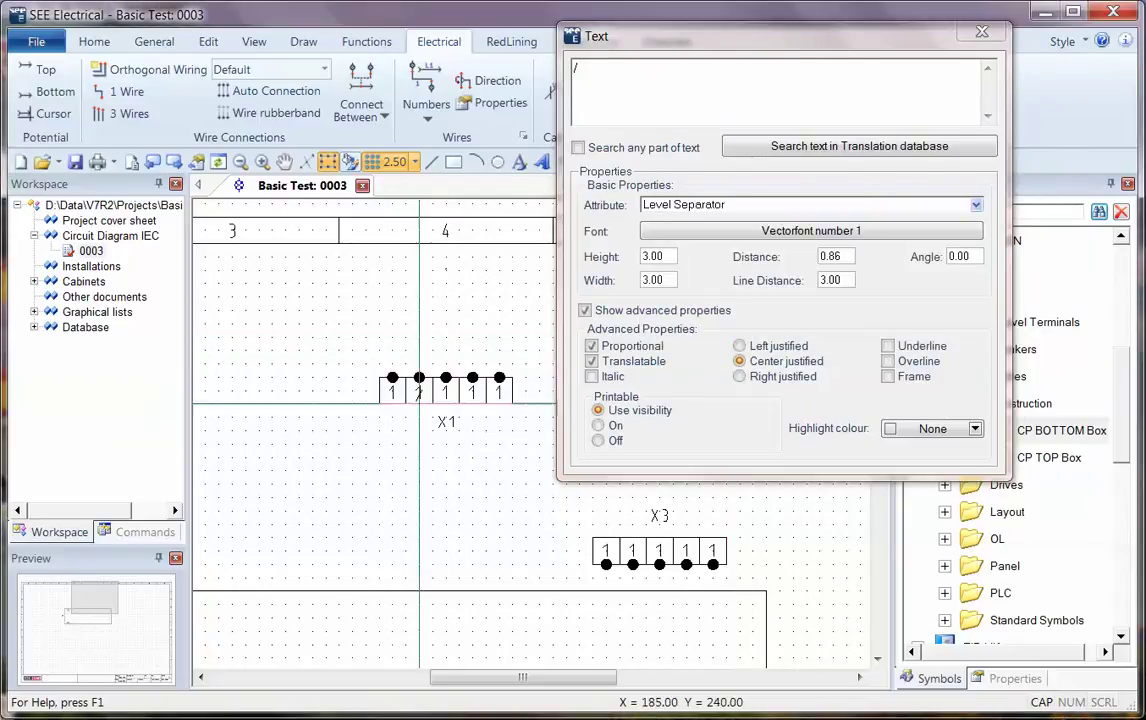
left_click(405, 430)
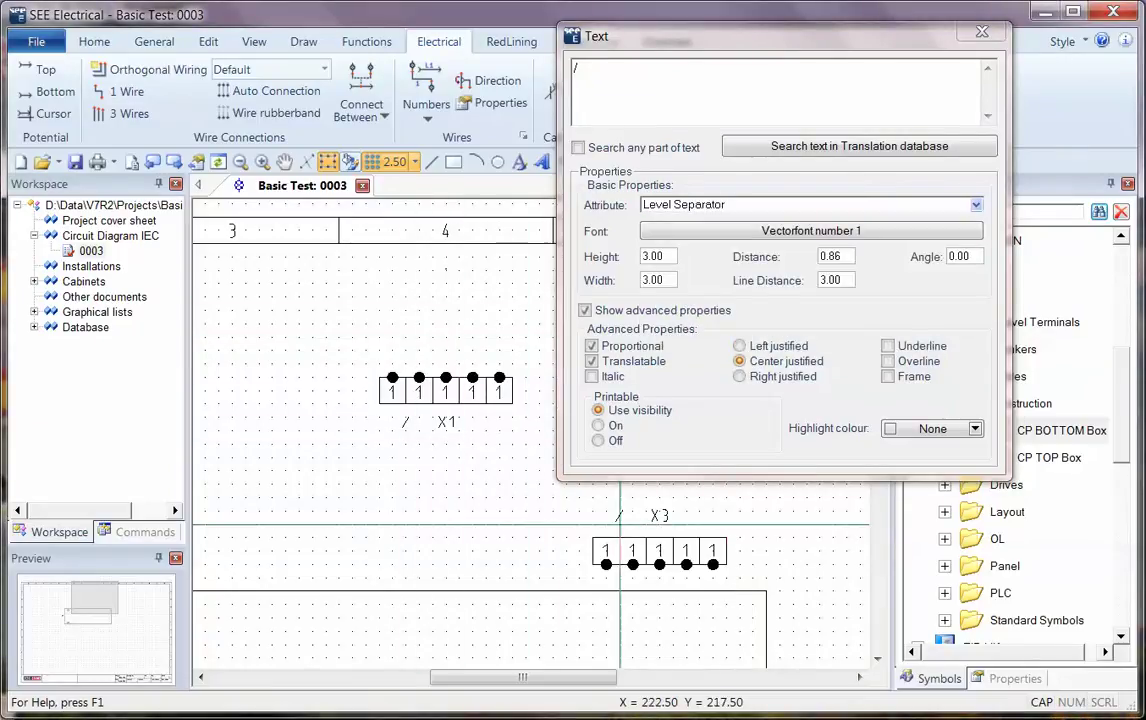
left_click_drag(668, 50, 878, 85)
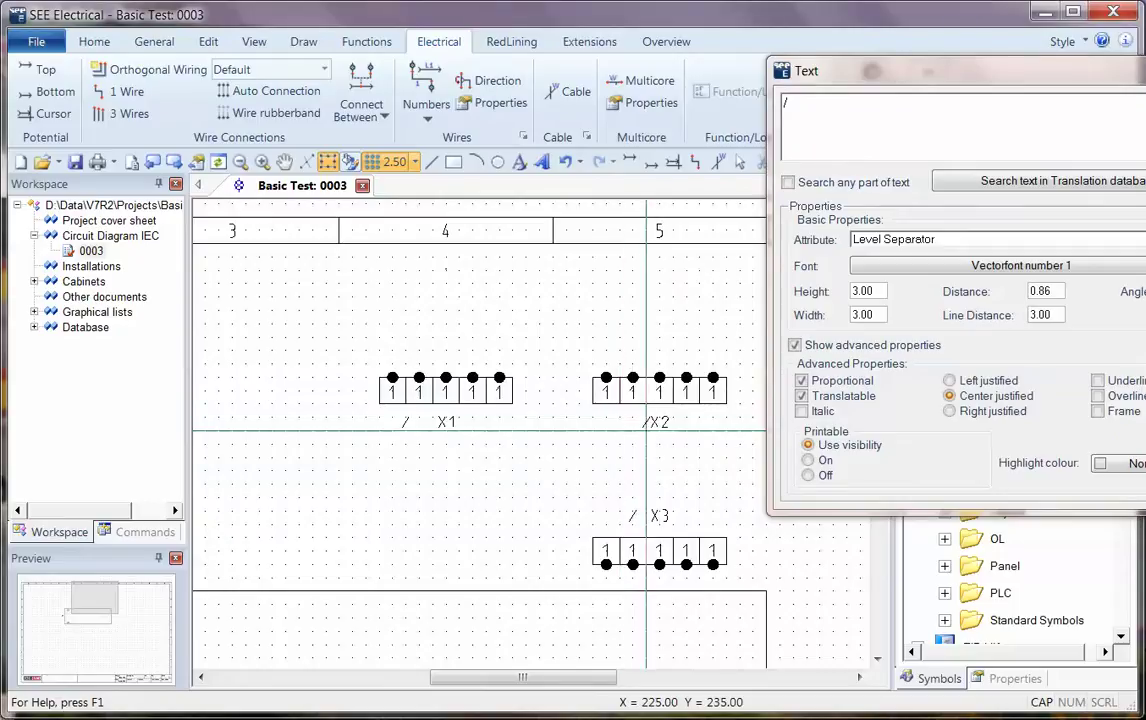
left_click(632, 430)
left_click_drag(840, 70, 710, 72)
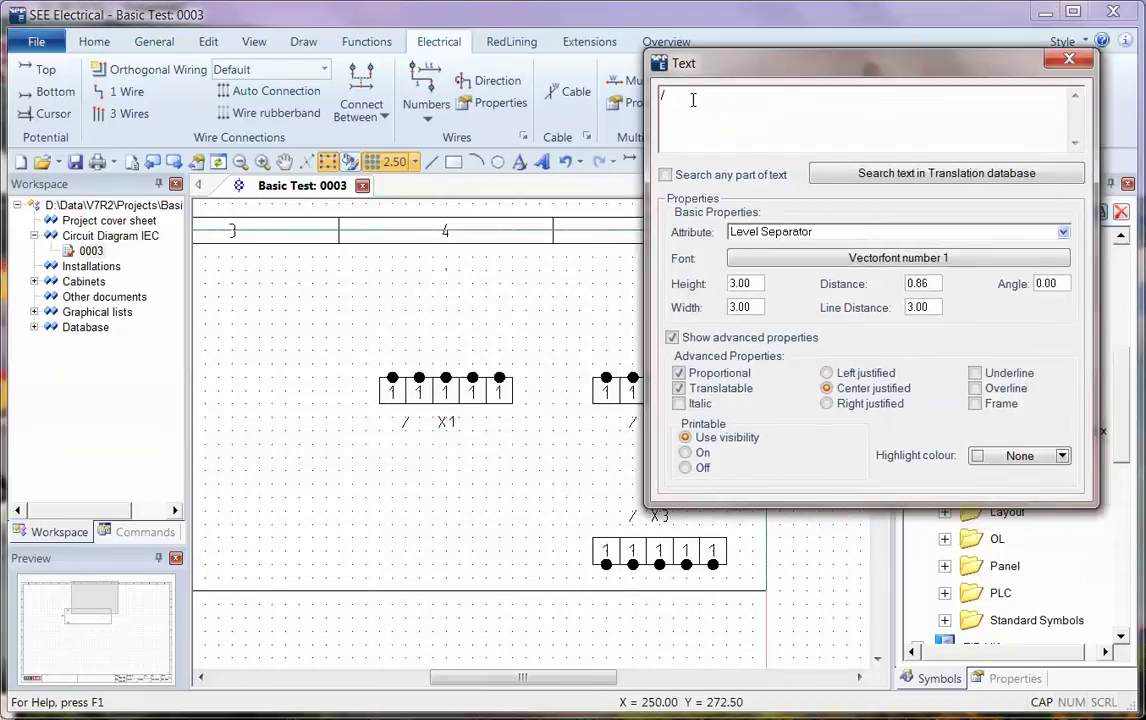
Place Level Sorting numbers 1, 2 and 3 beside X1, X2 and X3
double_click(694, 107)
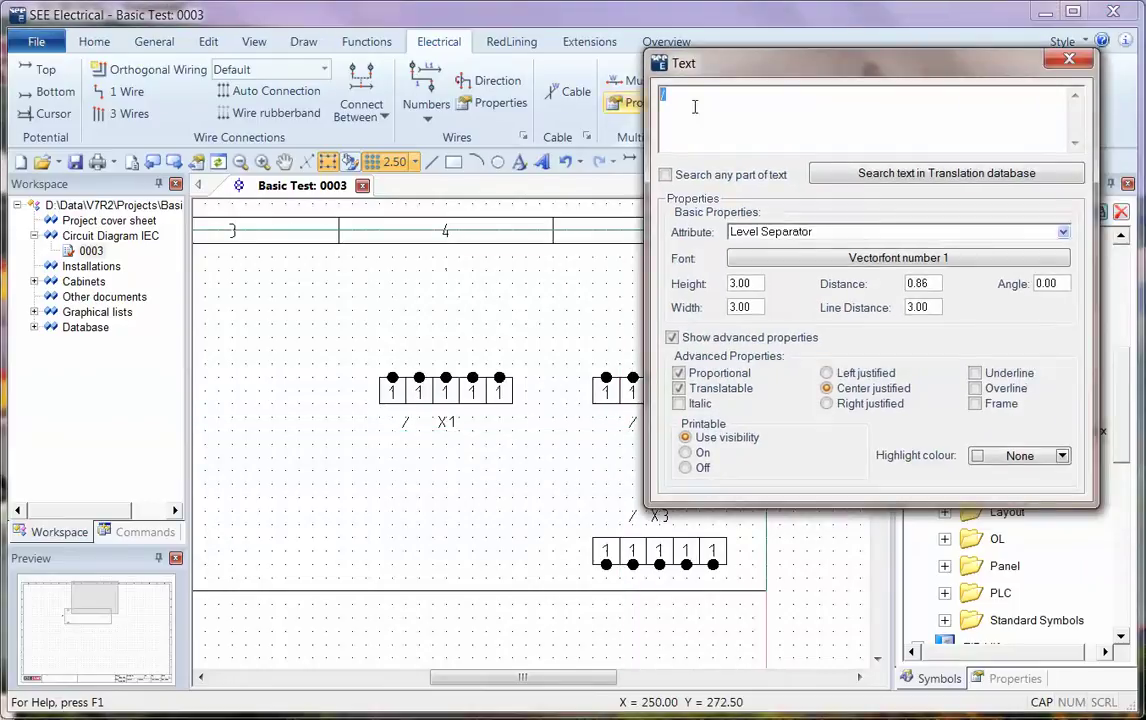
left_click(1063, 234)
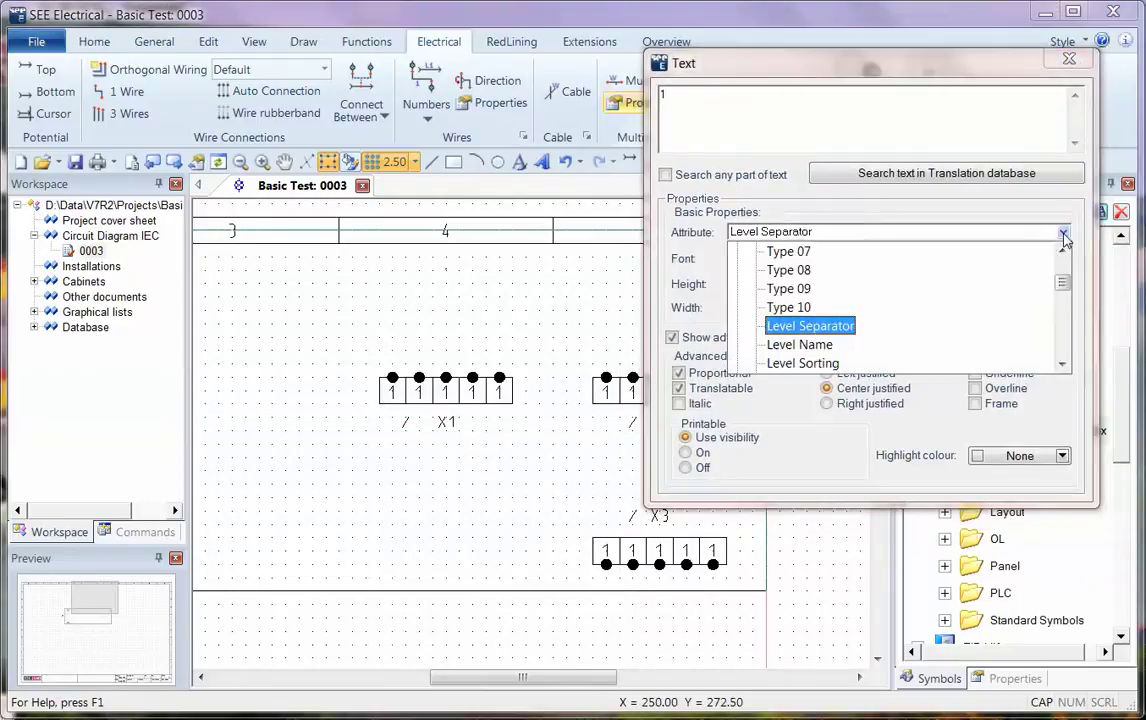
left_click(803, 363)
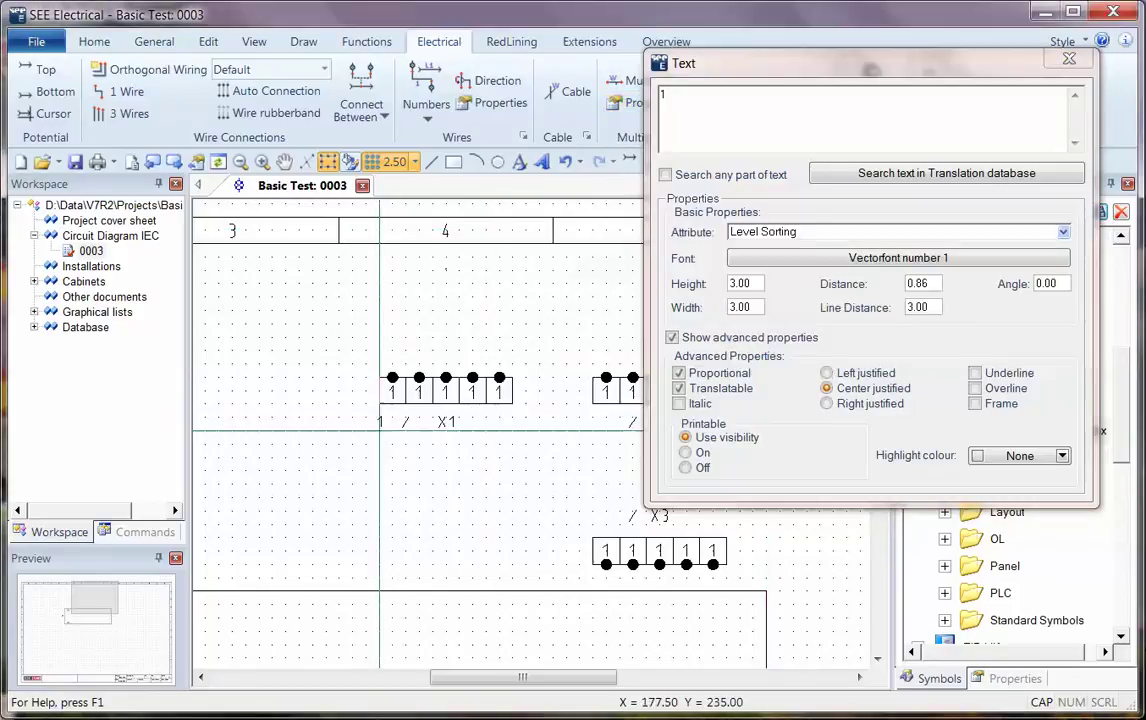
left_click(392, 426)
left_click(720, 117)
key("BackSpace")
type("2")
left_click_drag(727, 78, 851, 78)
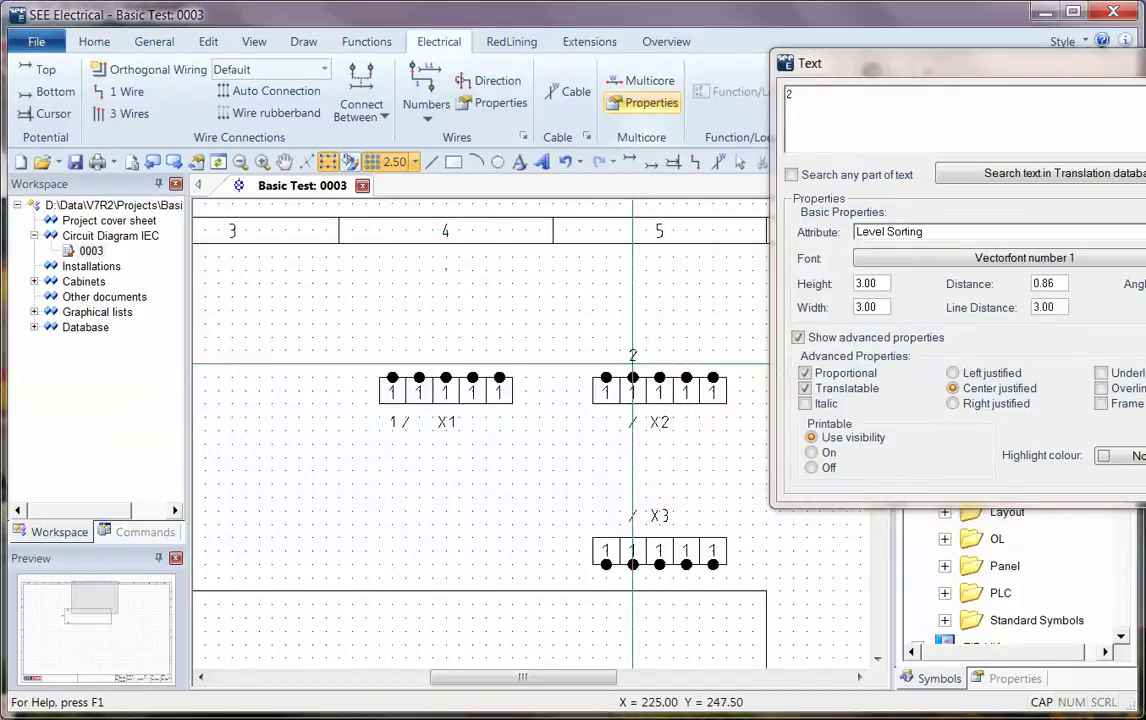
left_click(619, 426)
left_click(800, 94)
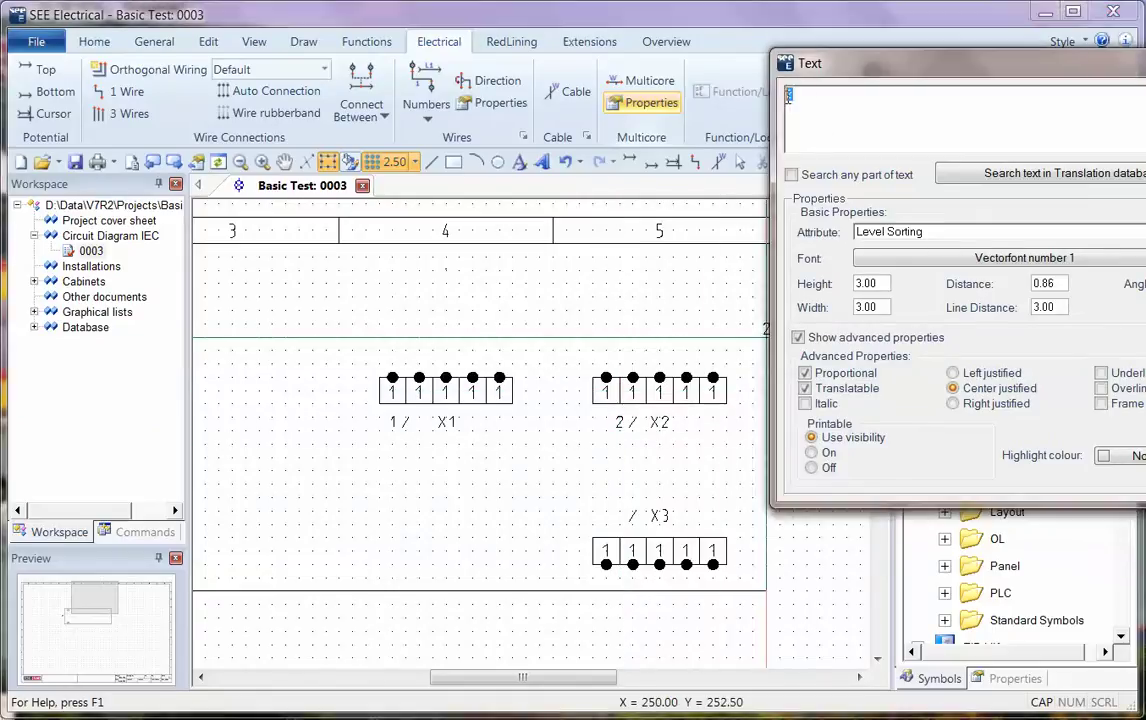
type("3")
left_click(619, 519)
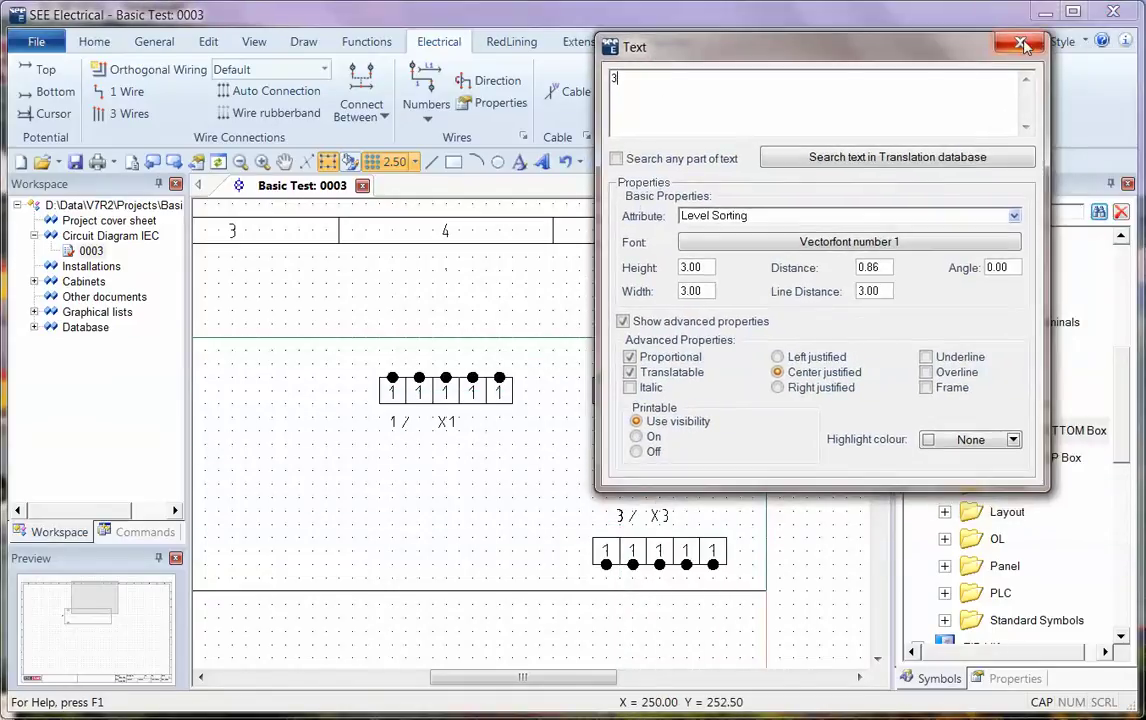
Define strip X1 as a 'Component not in lists (except as target)' with prefix D
left_click(1020, 42)
right_click(488, 390)
key("Escape")
left_click_drag(532, 456, 327, 340)
right_click(541, 340)
left_click(620, 424)
left_click(452, 188)
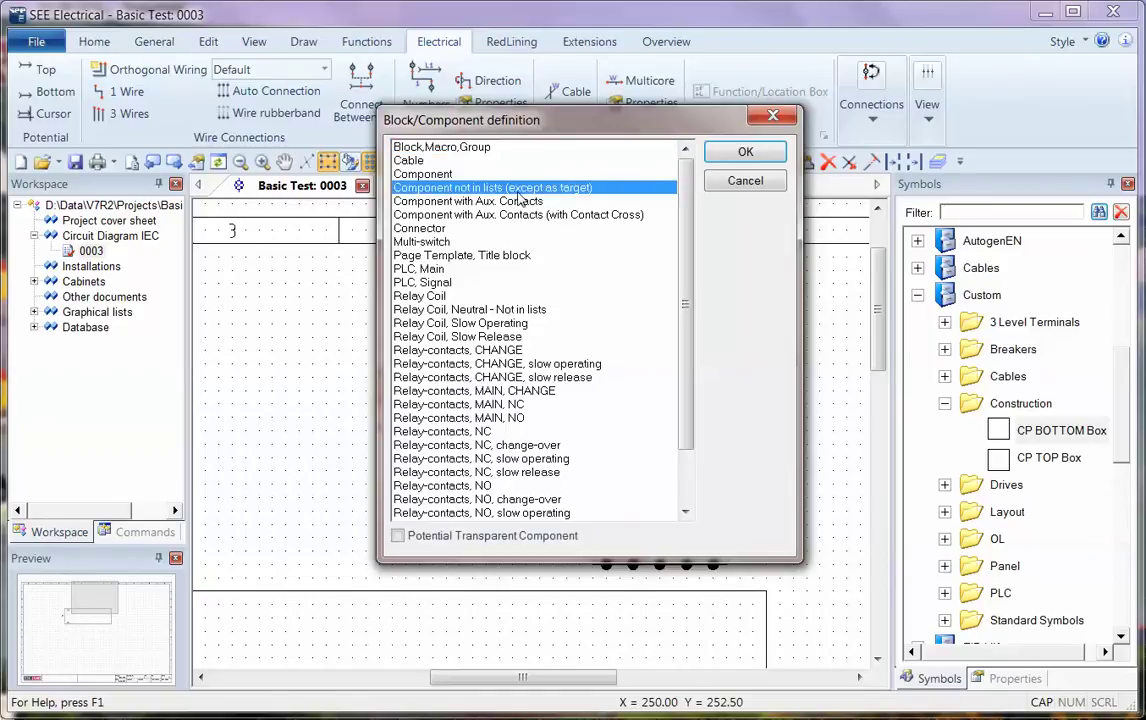
left_click(745, 153)
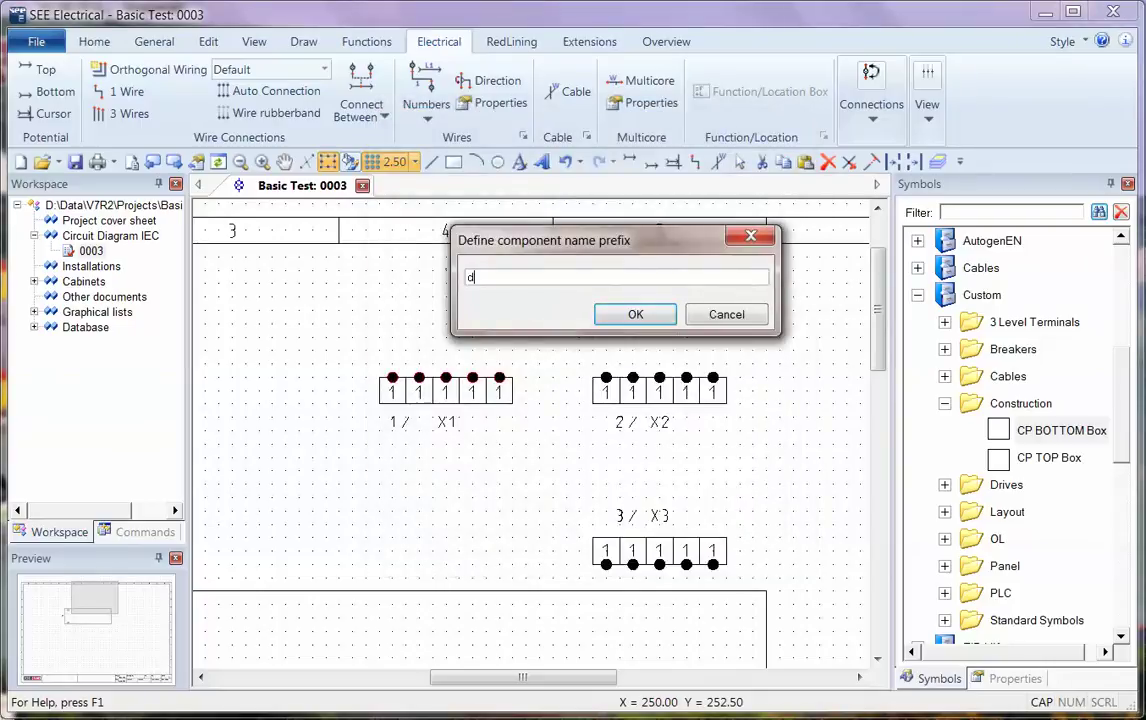
type("d")
key("BackSpace")
type("D")
left_click(634, 314)
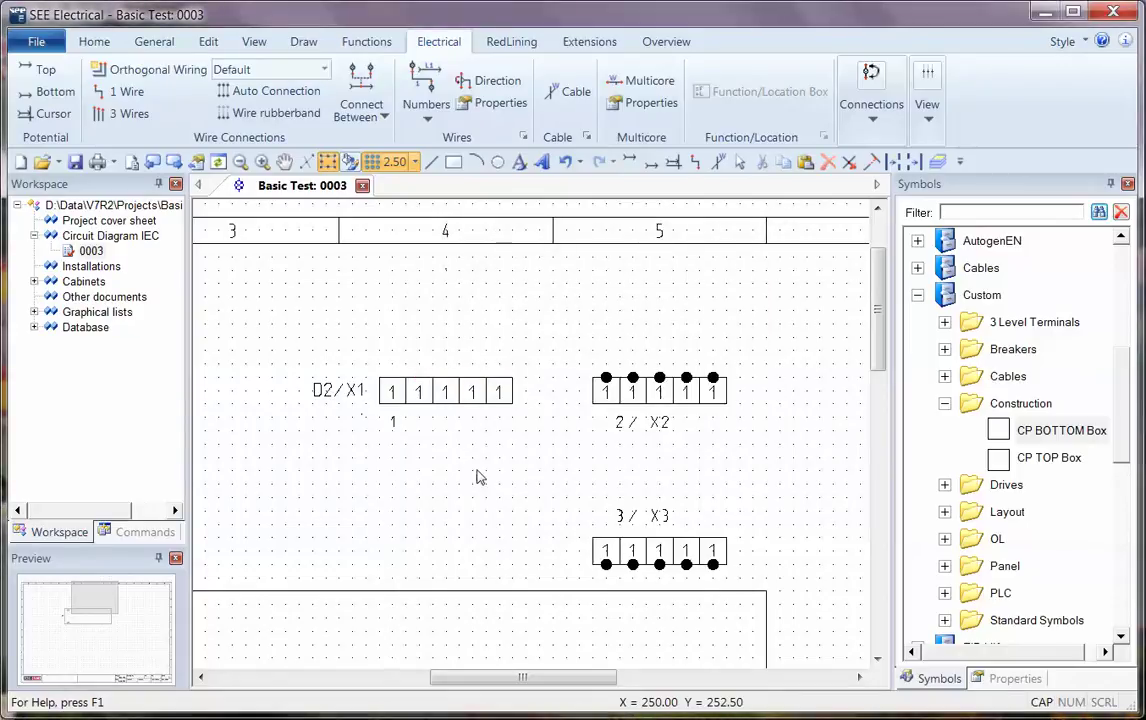
Set strip X1 to product D1 with level name shown, combine it with D1, move it into the box
double_click(445, 390)
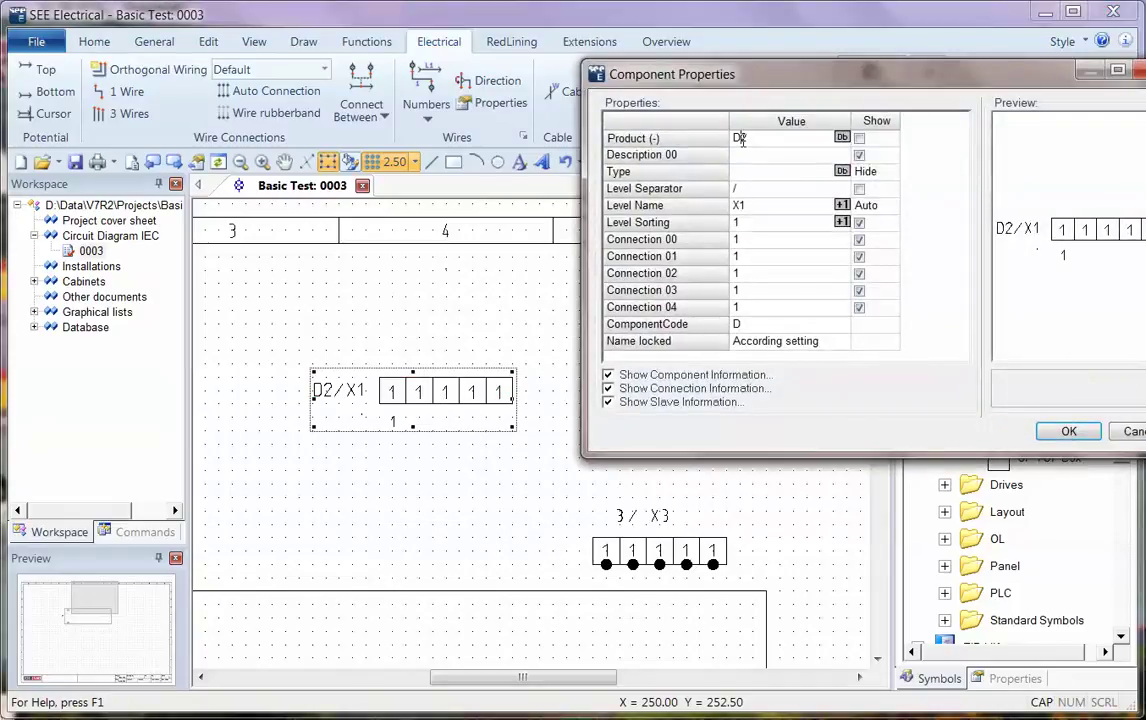
type("1")
left_click_drag(747, 95, 586, 102)
left_click(715, 221)
left_click(725, 222)
left_click(700, 250)
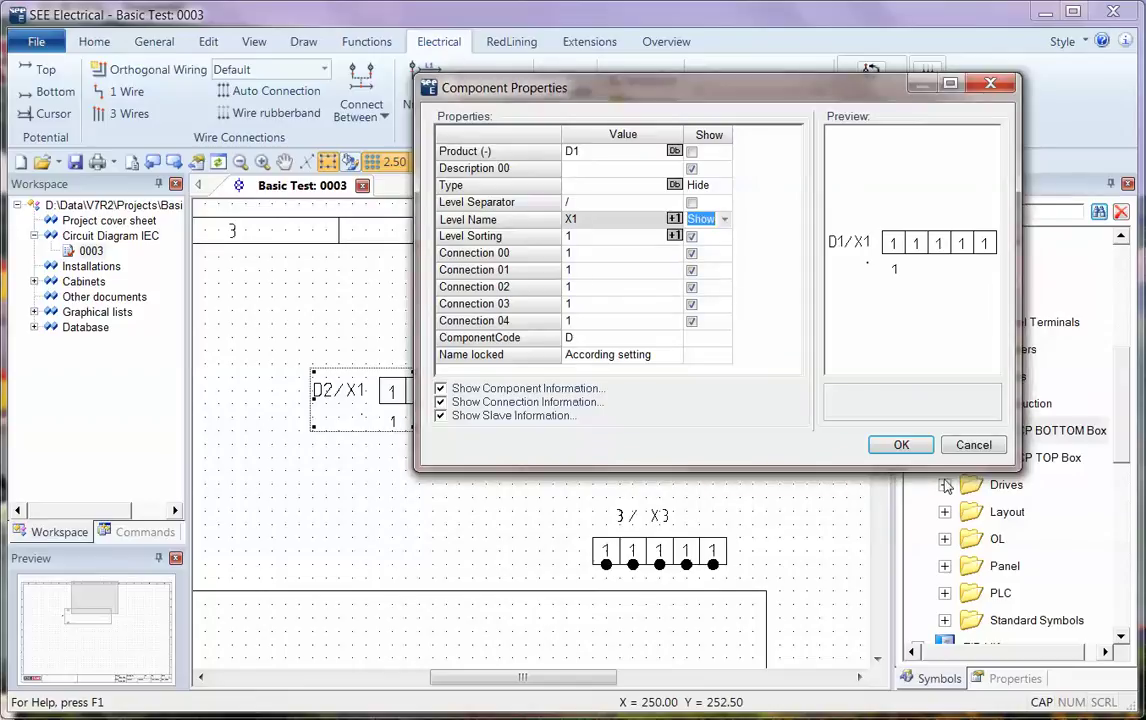
left_click(896, 446)
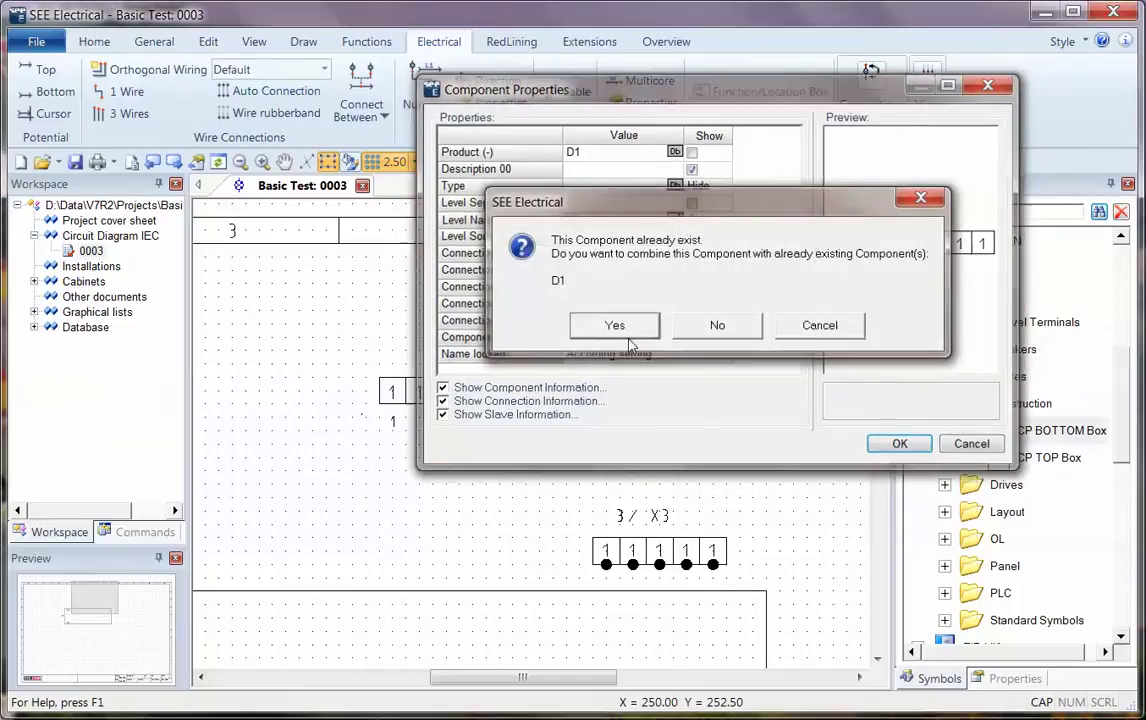
left_click(614, 325)
scroll(568, 436, "down", 1)
left_click_drag(571, 424, 515, 574)
Hide X1's level sorting number and number its connections 2 and 3
double_click(505, 573)
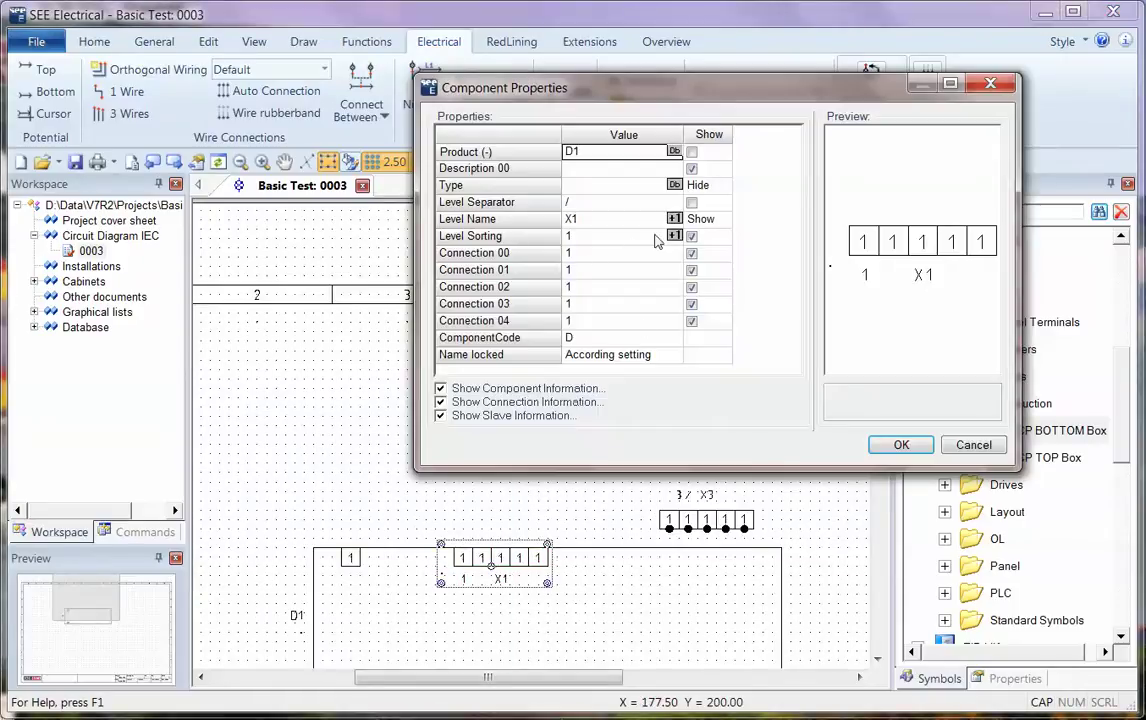
left_click(693, 238)
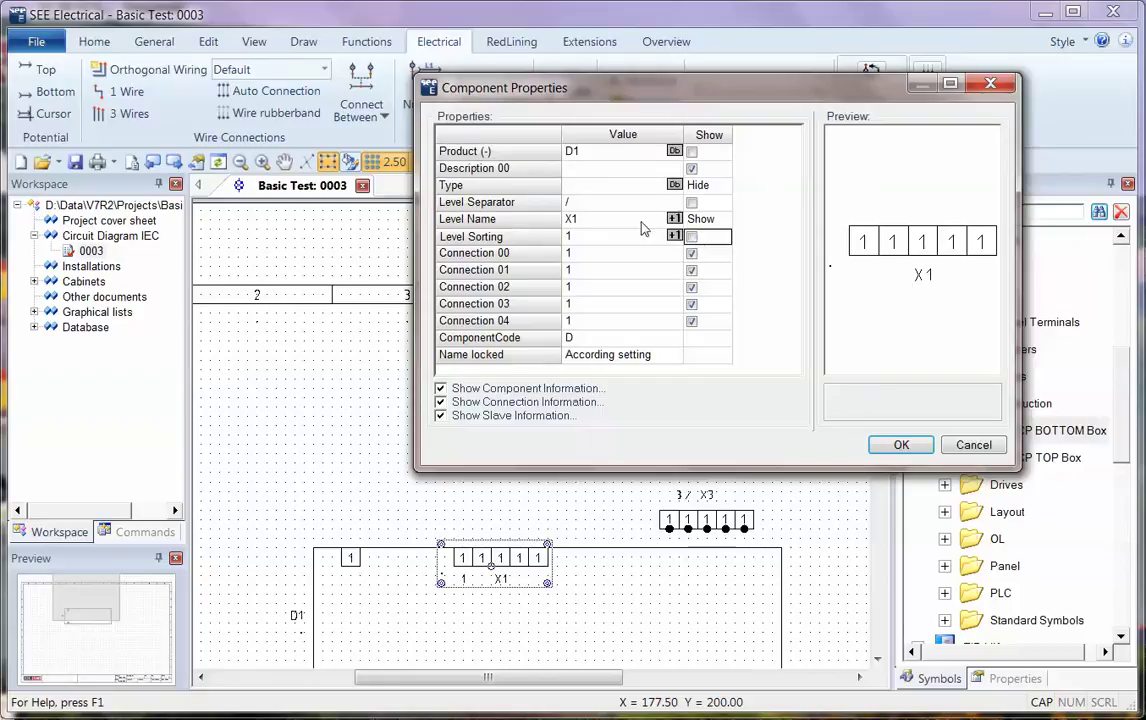
left_click(574, 270)
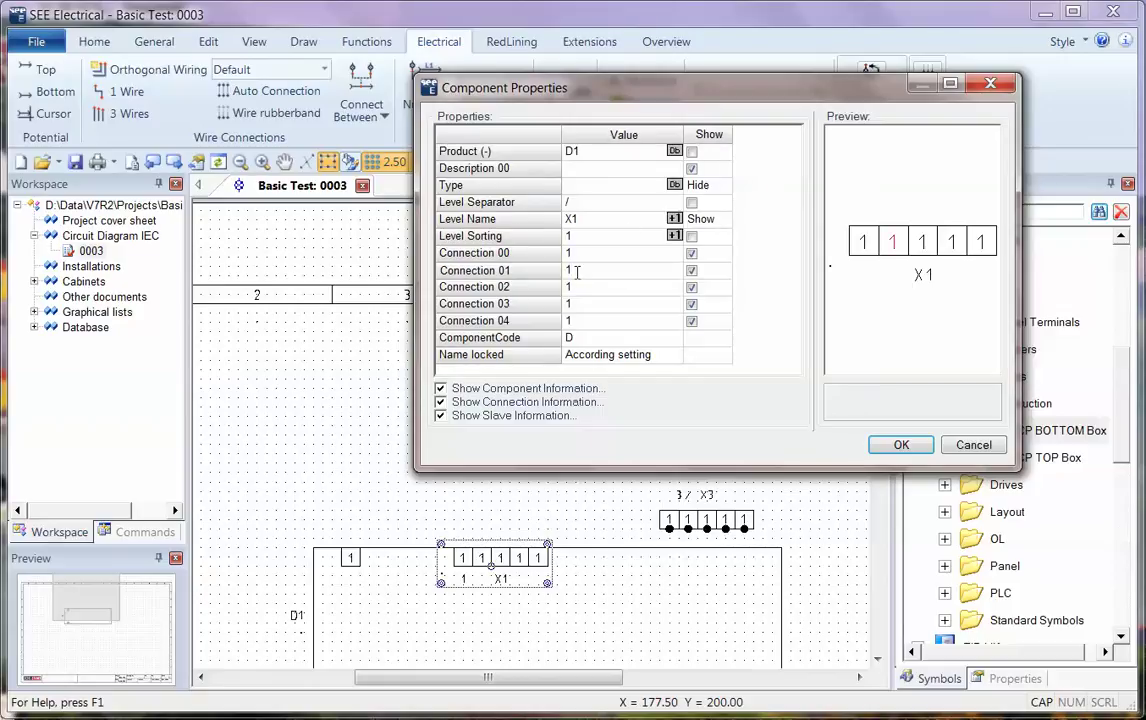
type("2")
key("Down")
type("3")
key("Down")
Finish numbering X1's terminals 4 and 5 and apply the properties
type("4")
key("Down")
type("5")
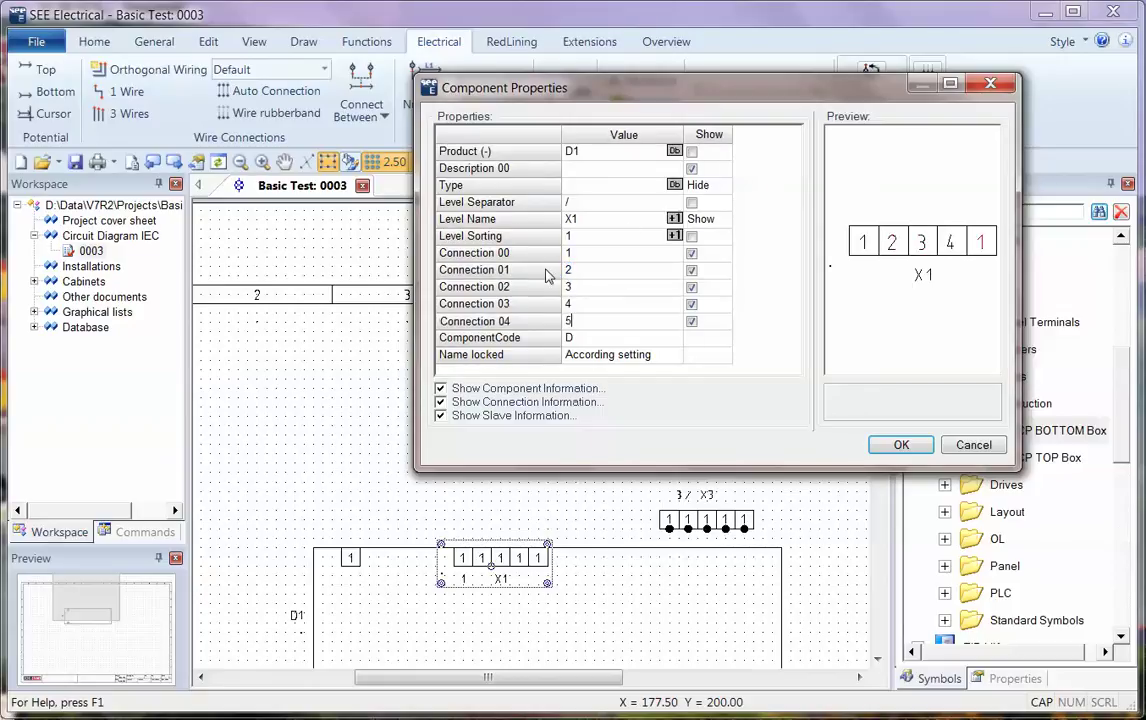
left_click(908, 445)
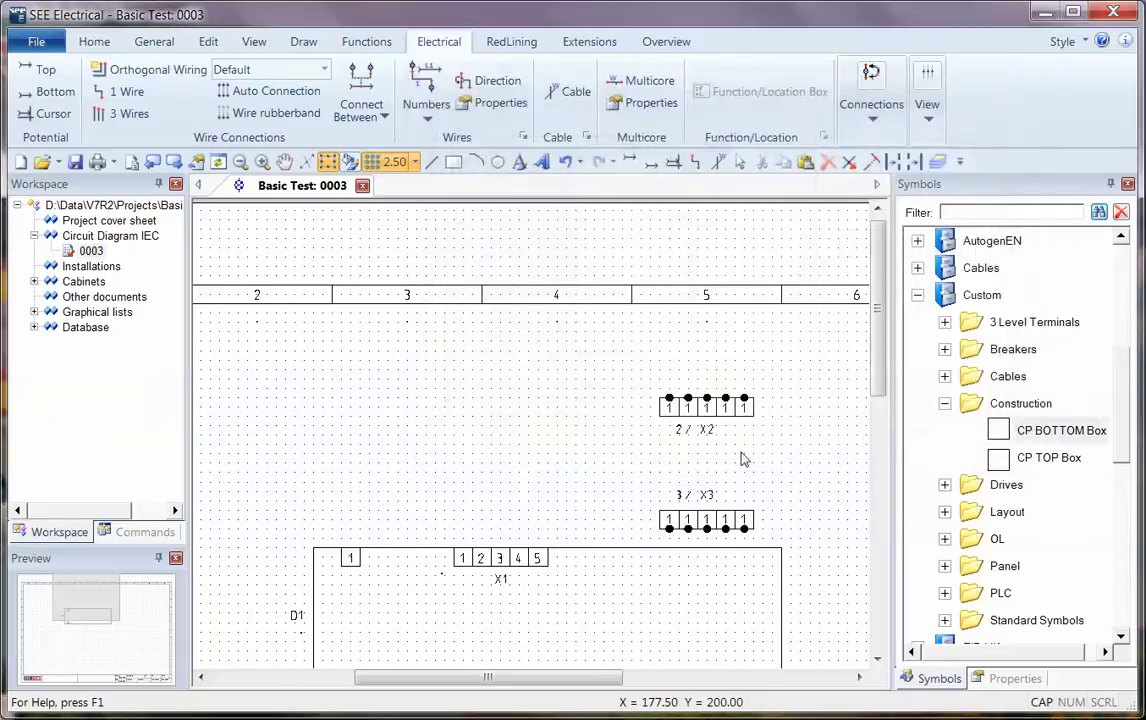
Define strip X2 as a 'Component not in lists (except as target)' with prefix D
left_click_drag(781, 446, 563, 389)
right_click(563, 389)
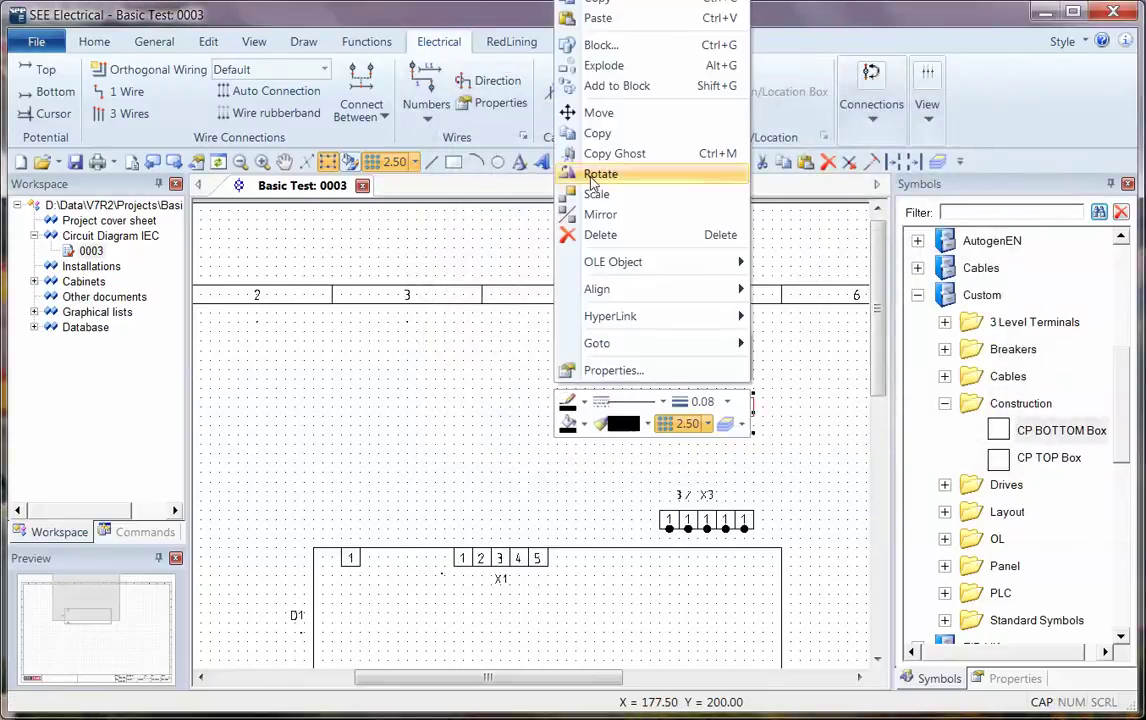
left_click(558, 44)
left_click(434, 189)
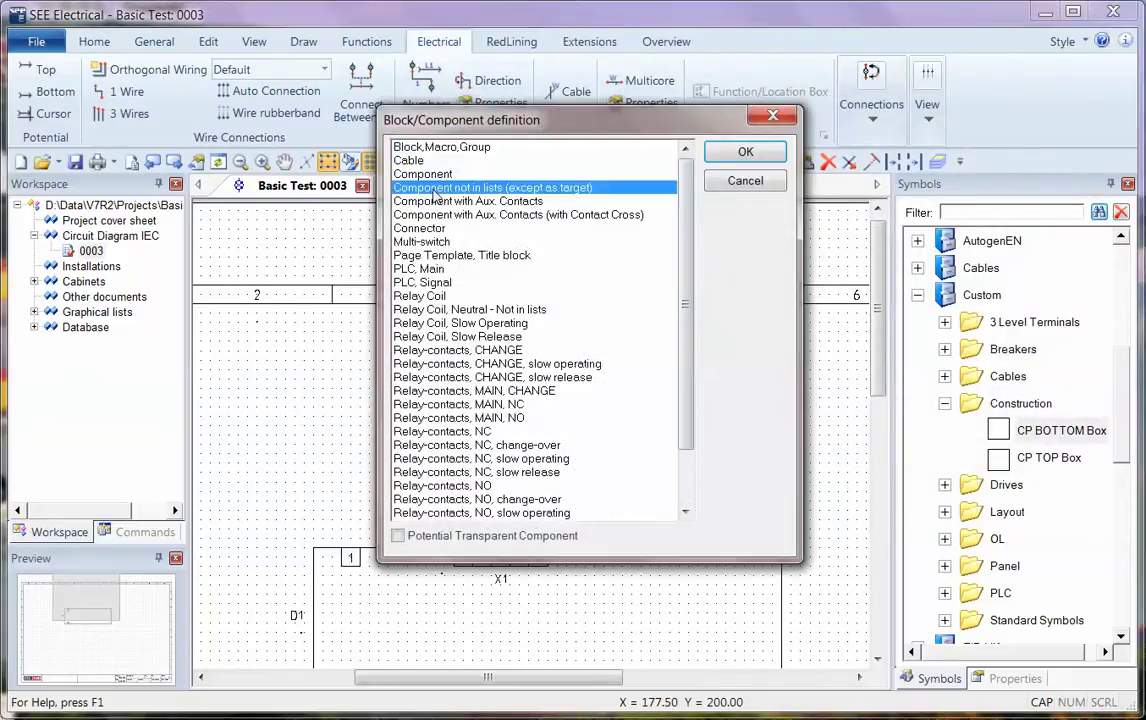
left_click(744, 152)
type("D")
left_click(630, 316)
Show X2's level name, hide level sorting, and number its terminals 1 to 5
double_click(687, 410)
left_click(729, 220)
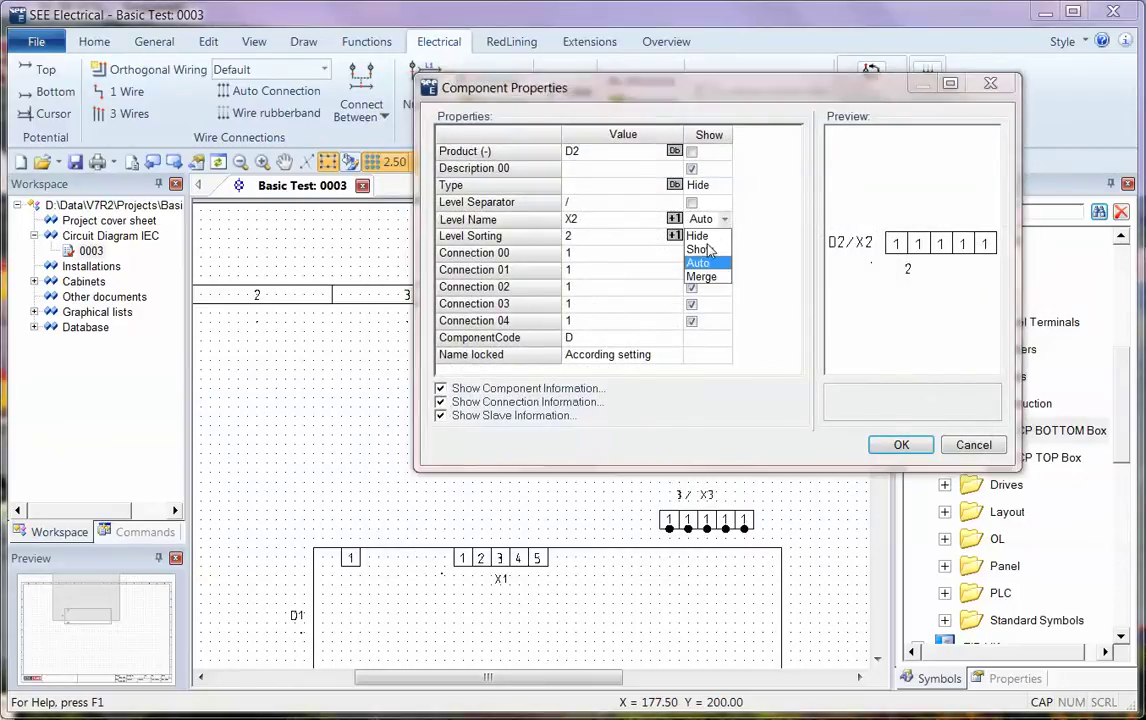
left_click(700, 249)
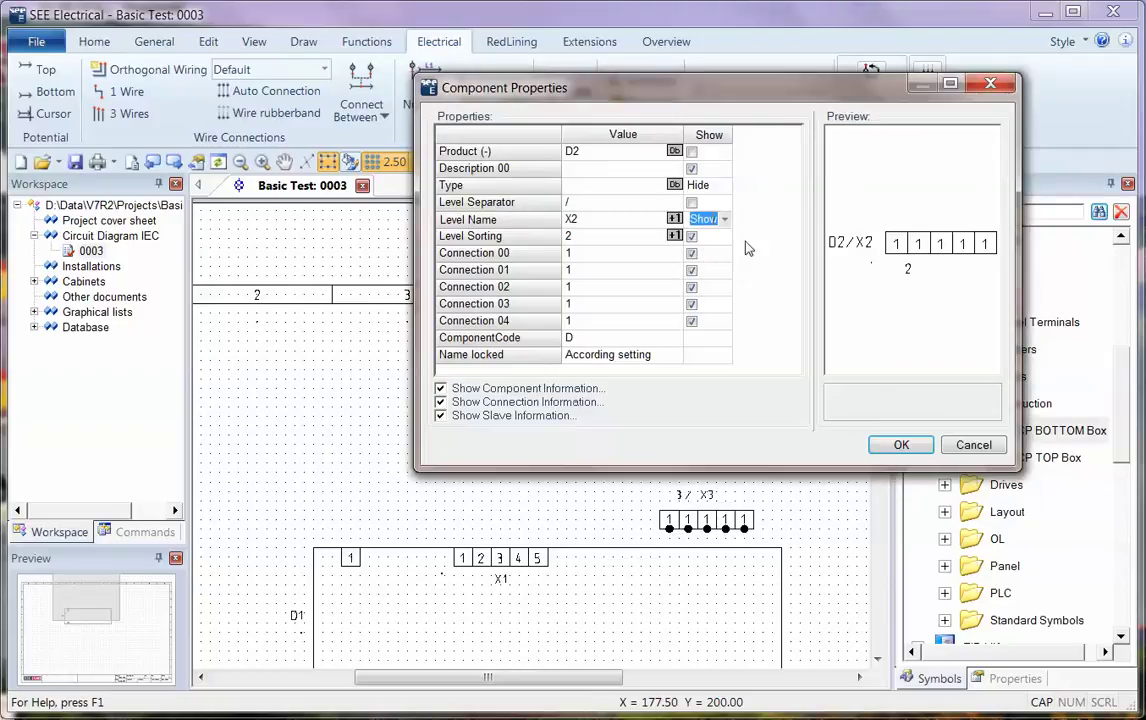
left_click(691, 237)
left_click(617, 280)
type("2")
key("Down")
type("3")
key("Down")
type("4")
key("Down")
type("5")
left_click(903, 445)
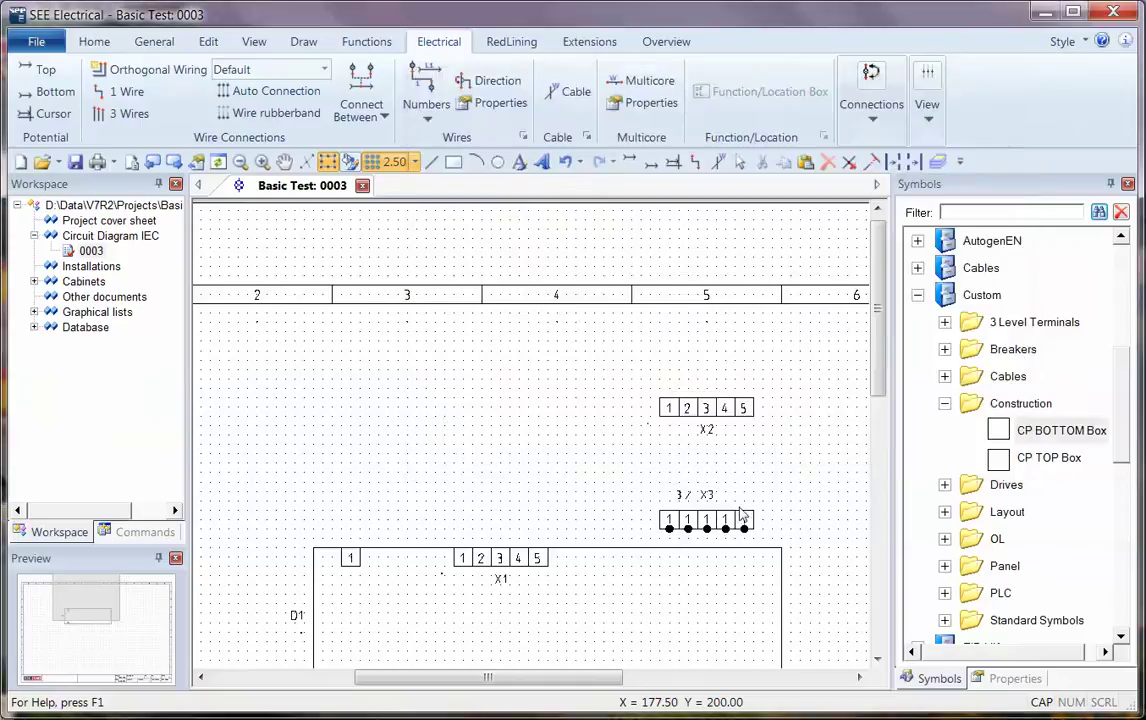
Move X2 beside X1 in the D1 box and define X3 as a D-prefixed component not in lists
left_click_drag(708, 432, 650, 578)
left_click(810, 531)
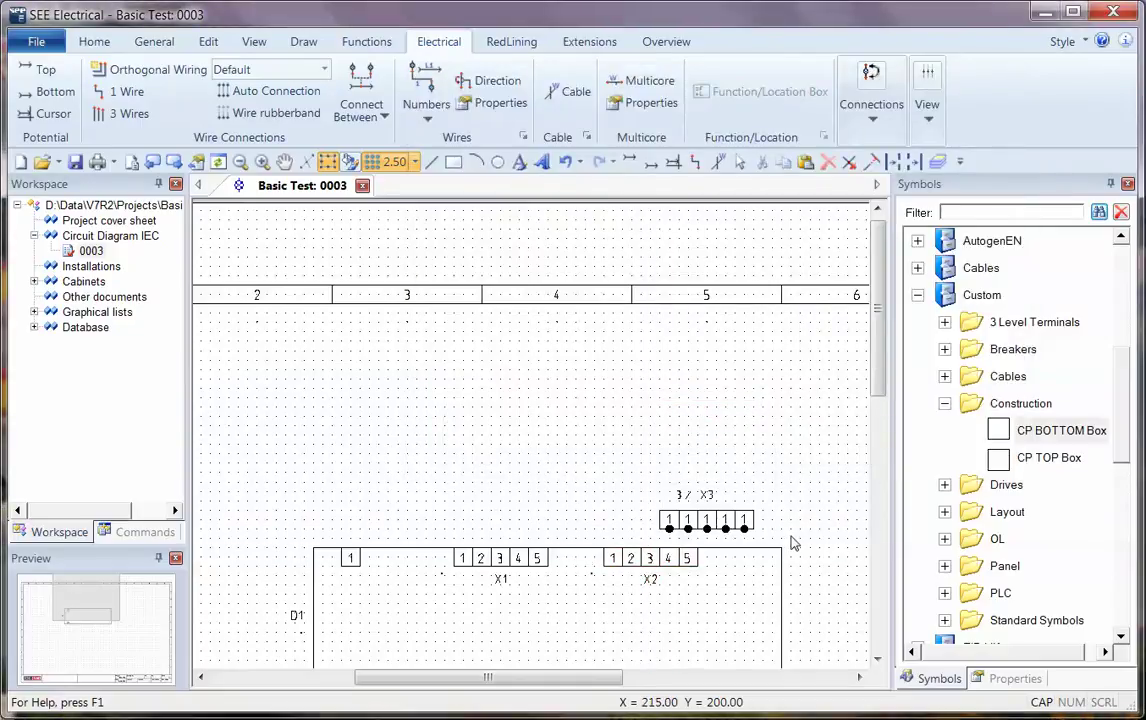
left_click_drag(789, 543, 645, 450)
right_click(530, 402)
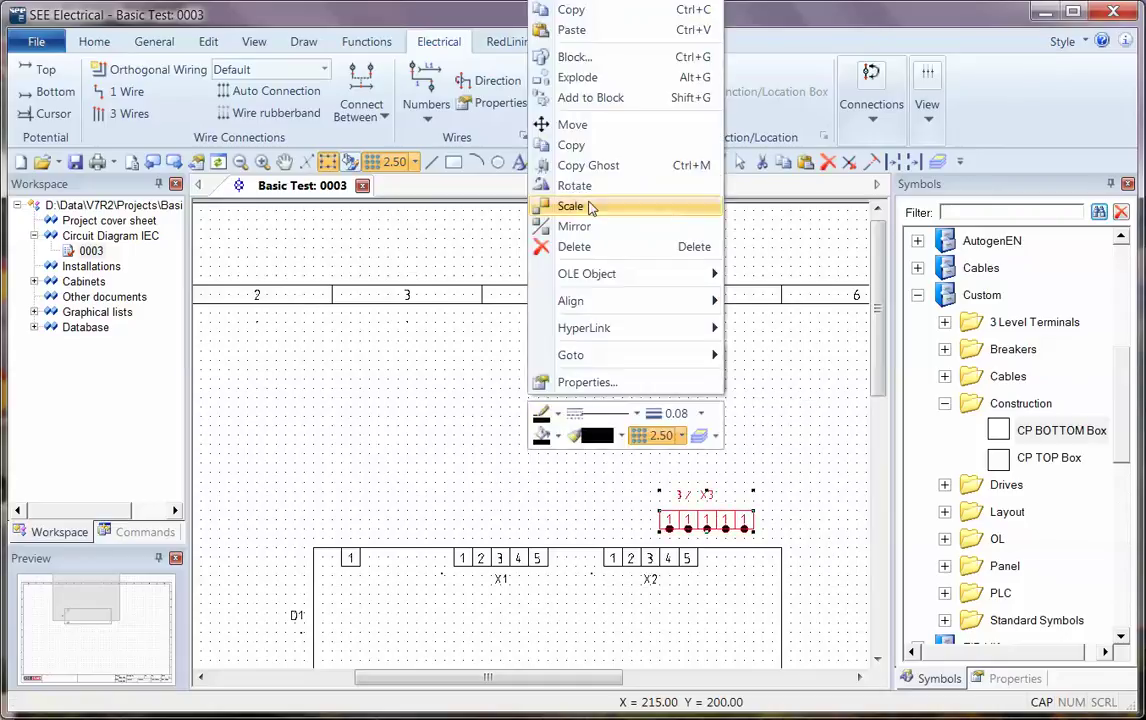
left_click(576, 57)
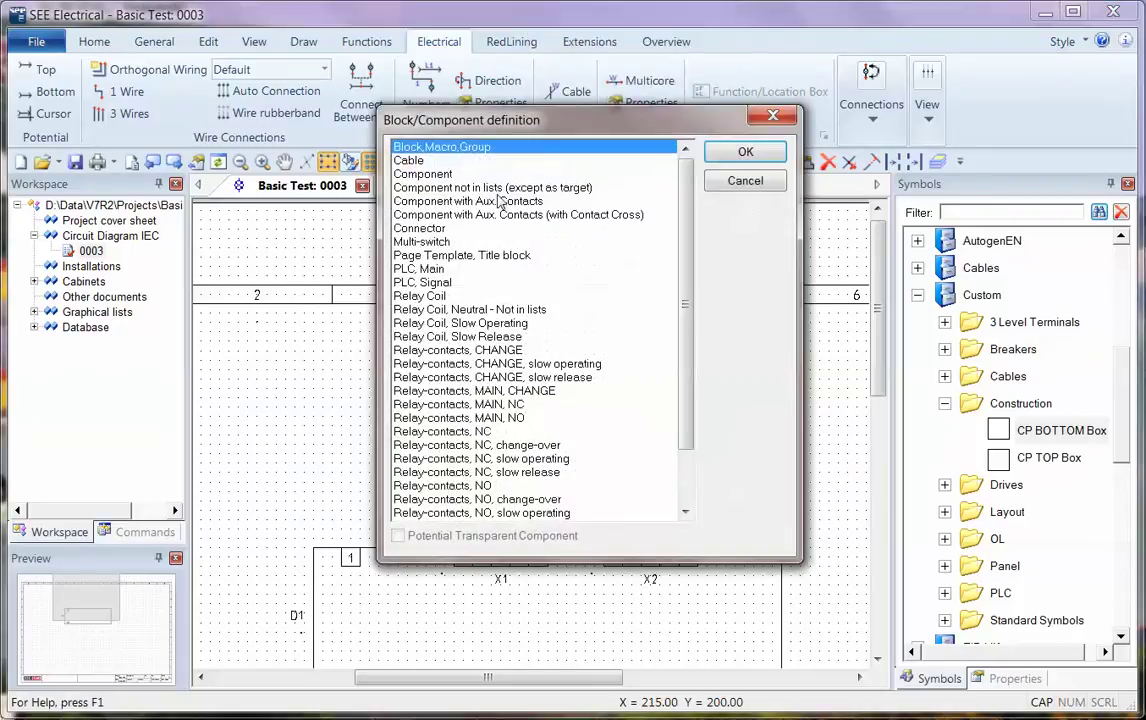
left_click(497, 189)
left_click(745, 152)
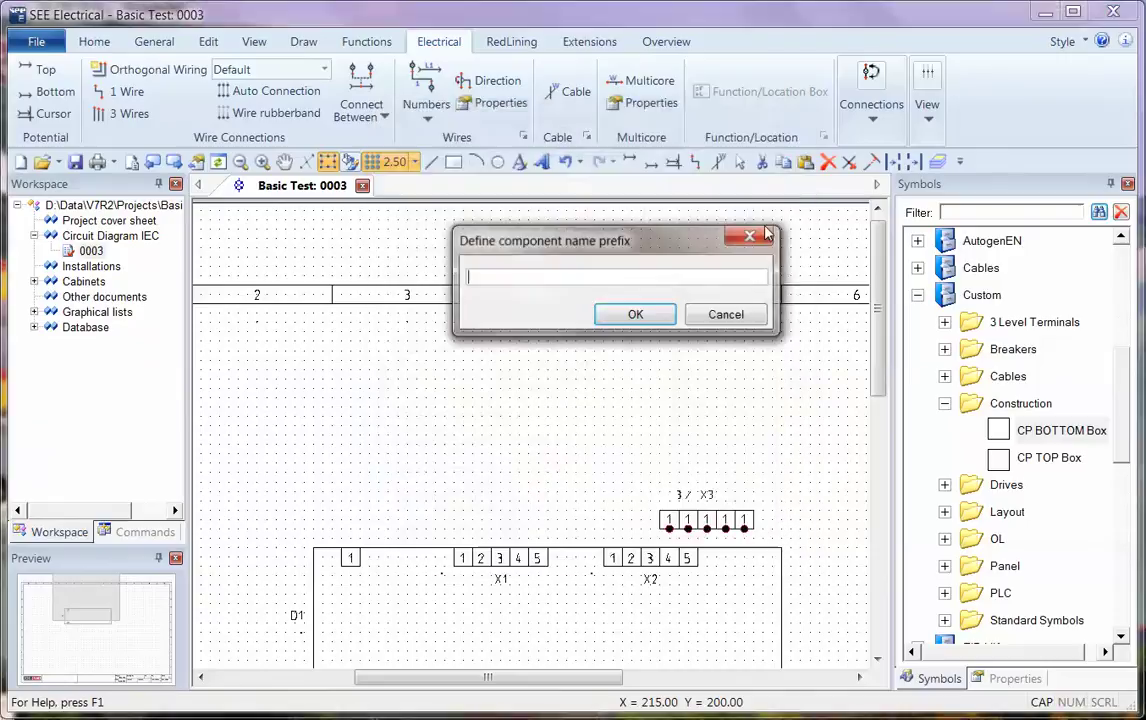
left_click(636, 315)
Show D3/X3's level name, hide level sorting, and number its terminals 1 to 5
left_click(714, 517)
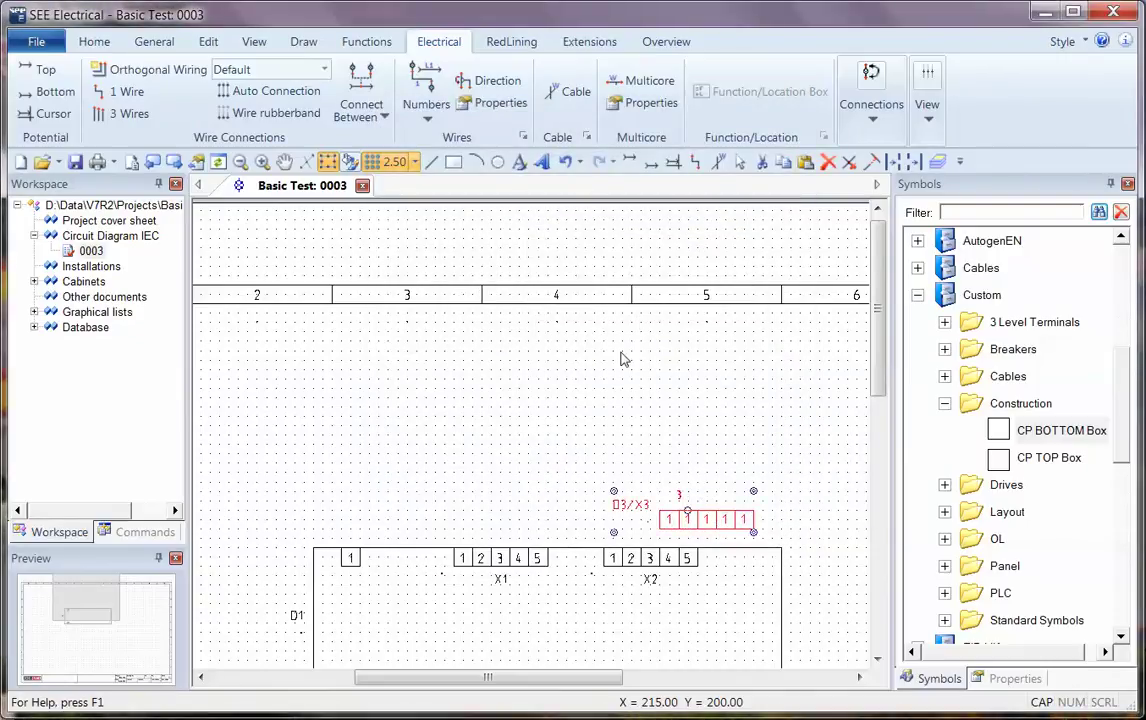
double_click(714, 517)
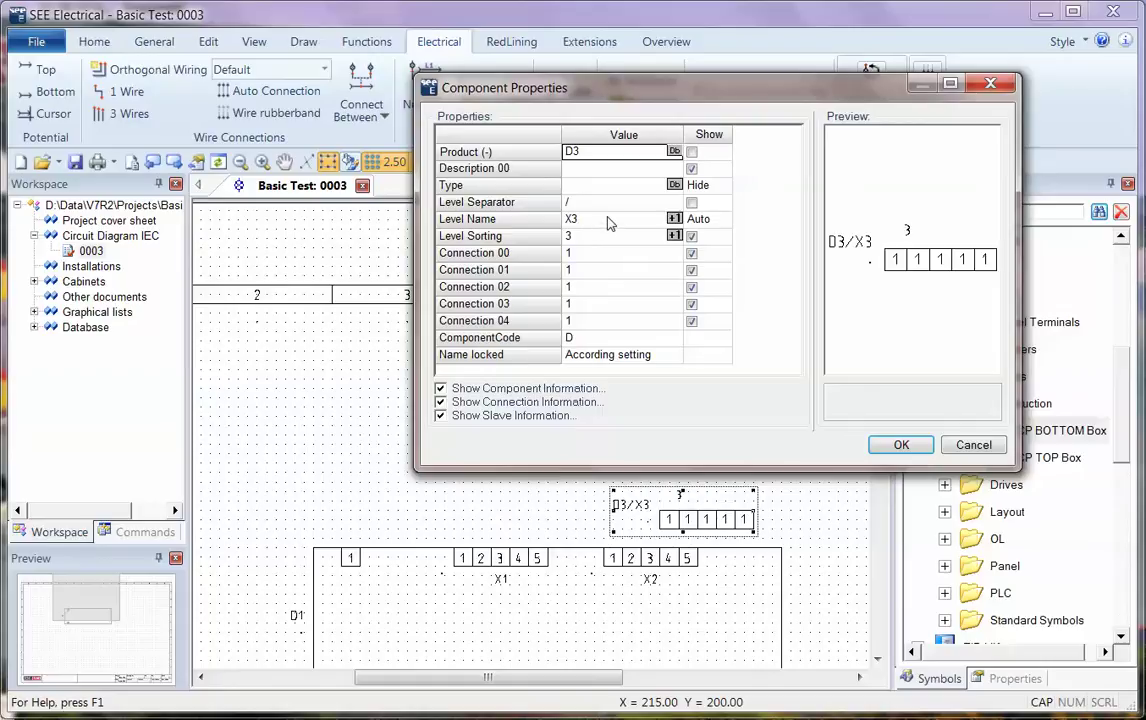
left_click(724, 220)
left_click(697, 246)
left_click(691, 236)
left_click(587, 272)
type("2")
key("Down")
type("3")
key("Down")
type("4")
key("Down")
type("5")
left_click(897, 444)
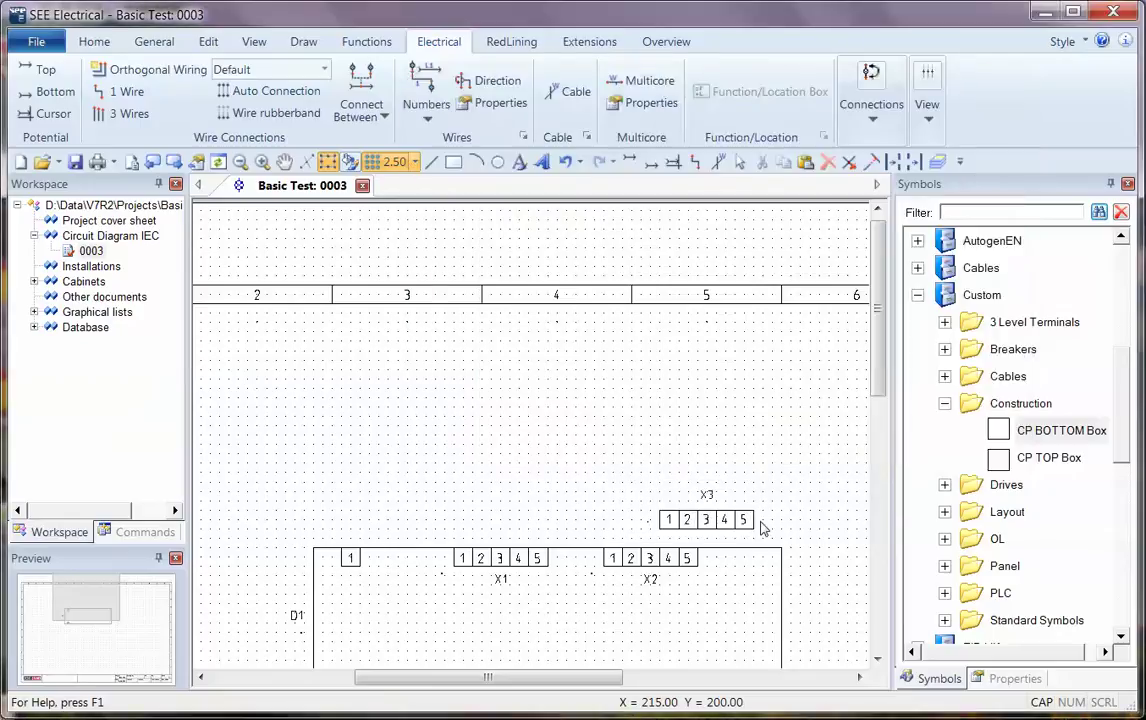
Move the X3 terminal strip onto the bottom edge of the D1 box
scroll(727, 524, "down", 3)
mouse_move(727, 435)
left_mouse_down()
mouse_move(609, 553)
mouse_move(515, 598)
left_mouse_up()
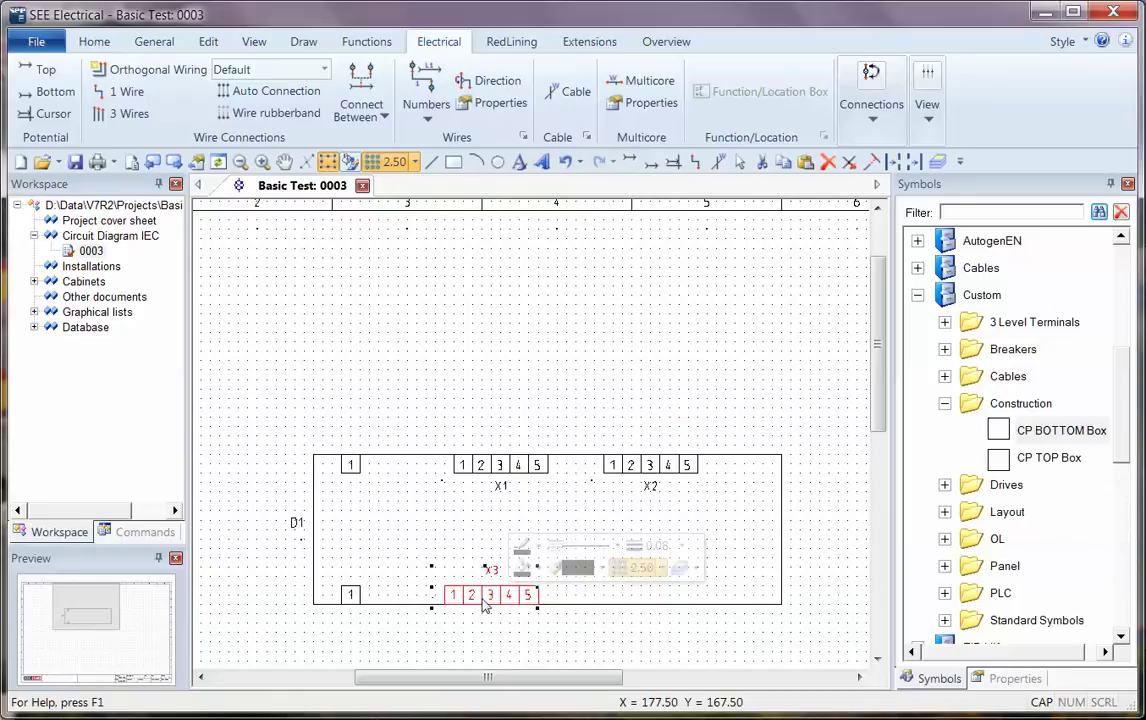
left_click_drag(487, 598, 497, 597)
left_click(525, 362)
left_click_drag(815, 632, 215, 357)
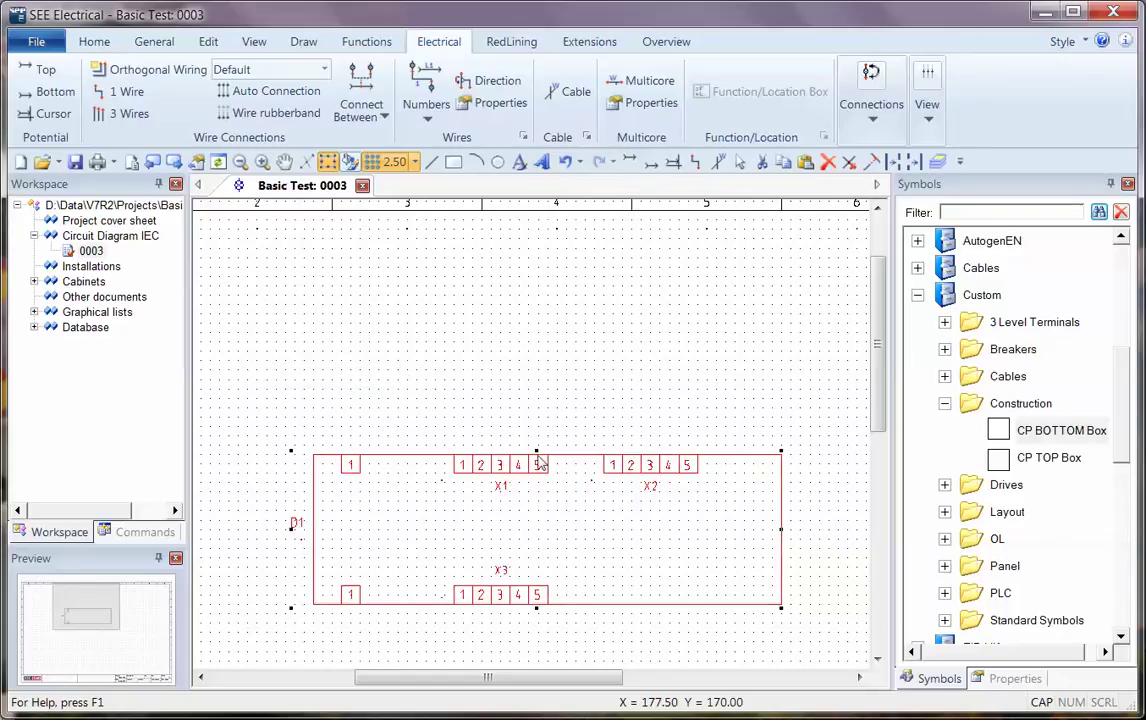
Set Product to D1 for strips X3 and X2, combining each with device D1
left_click(457, 338)
double_click(480, 594)
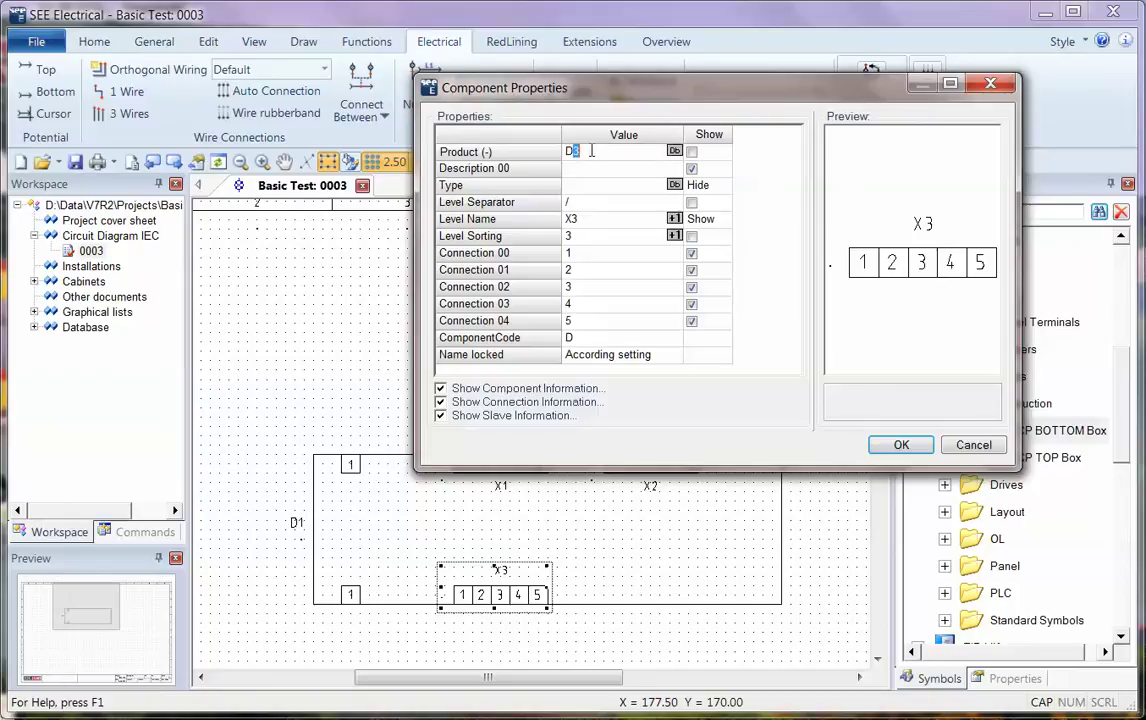
left_click(901, 445)
left_click(630, 325)
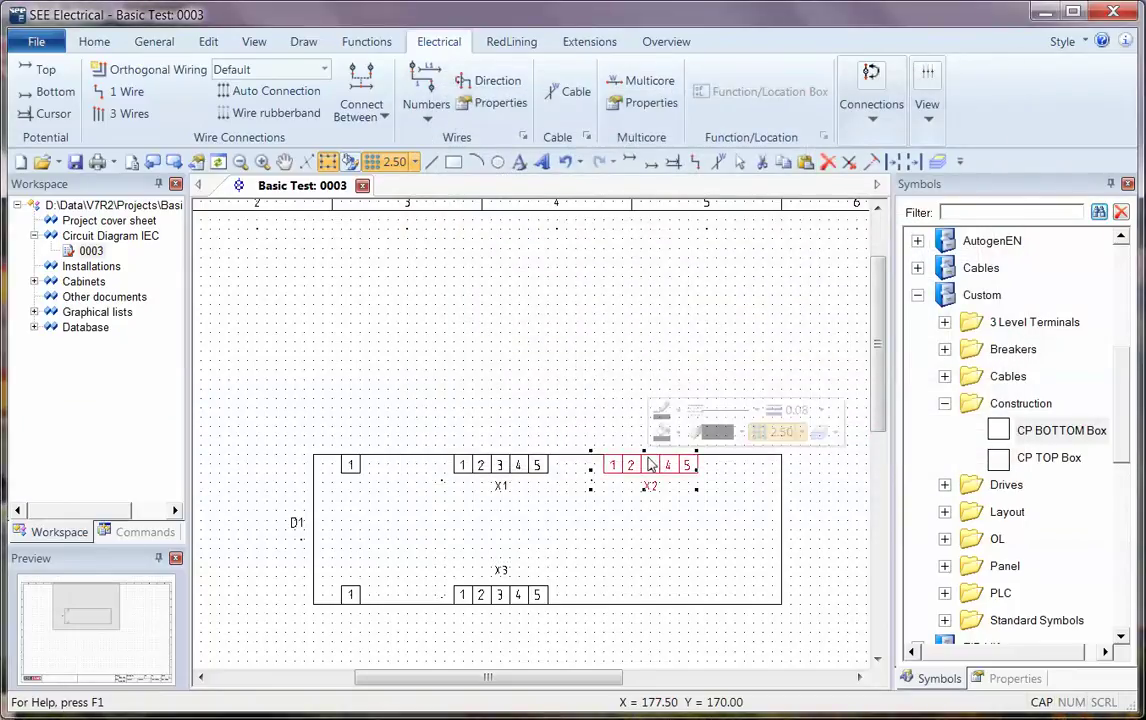
double_click(640, 465)
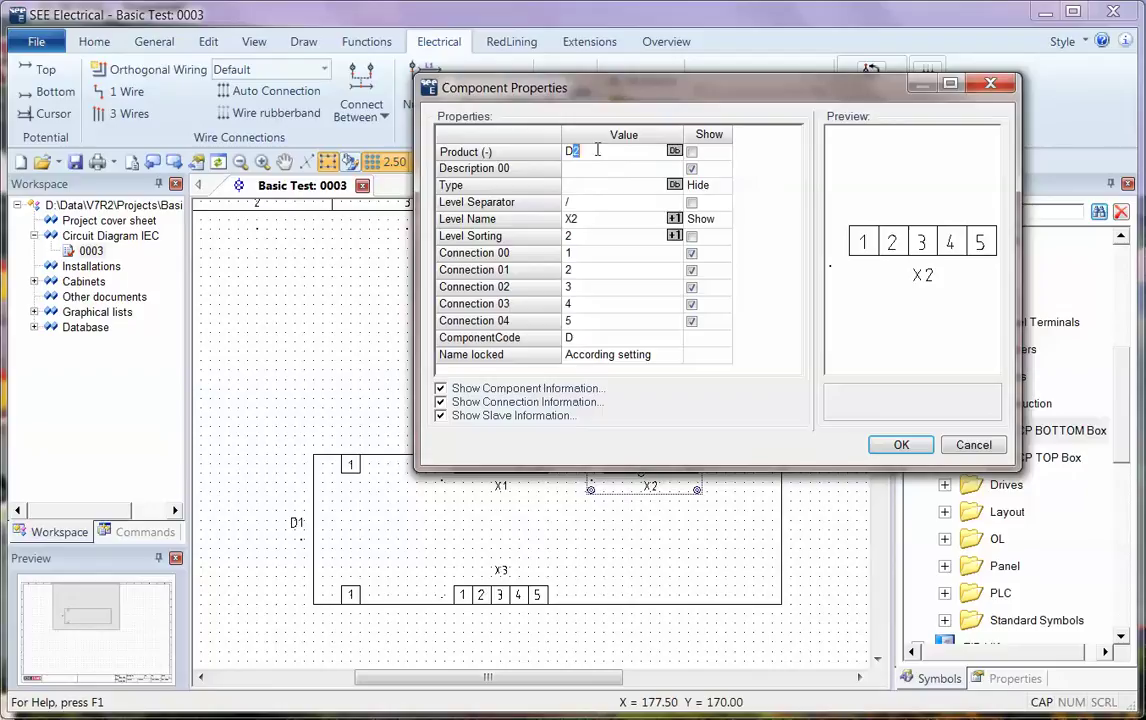
type("1")
left_click(897, 446)
left_click(640, 326)
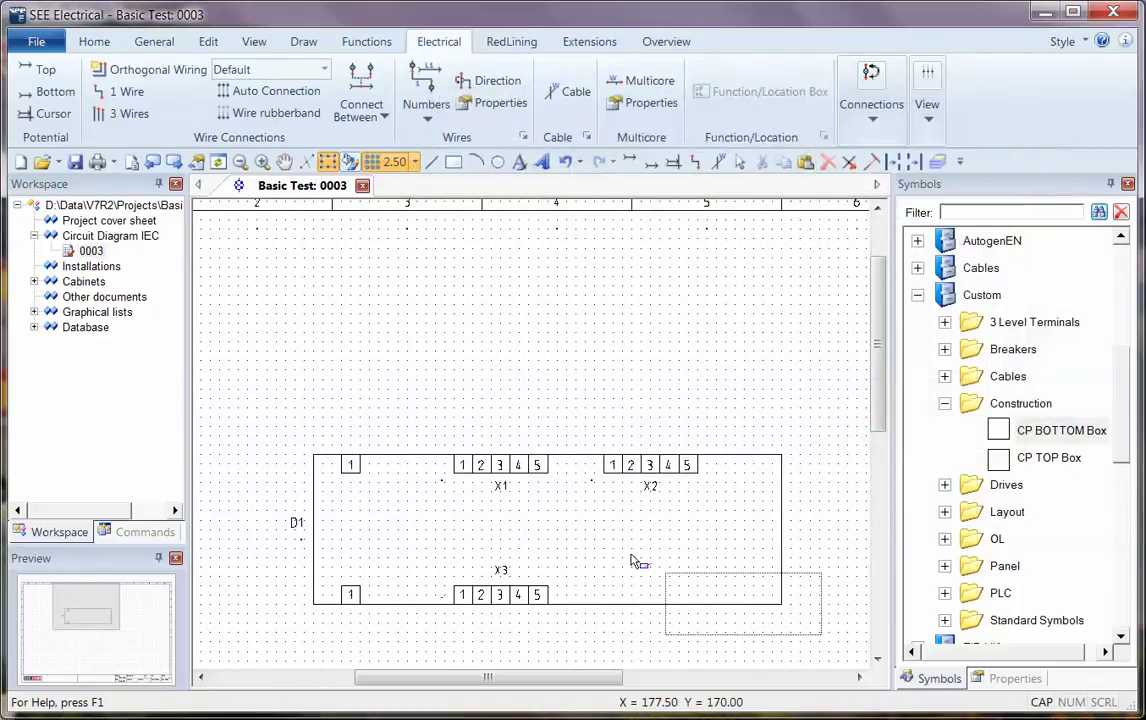
Define the D1 box as a Block/Component
left_click(262, 400)
right_click(583, 306)
left_click(634, 386)
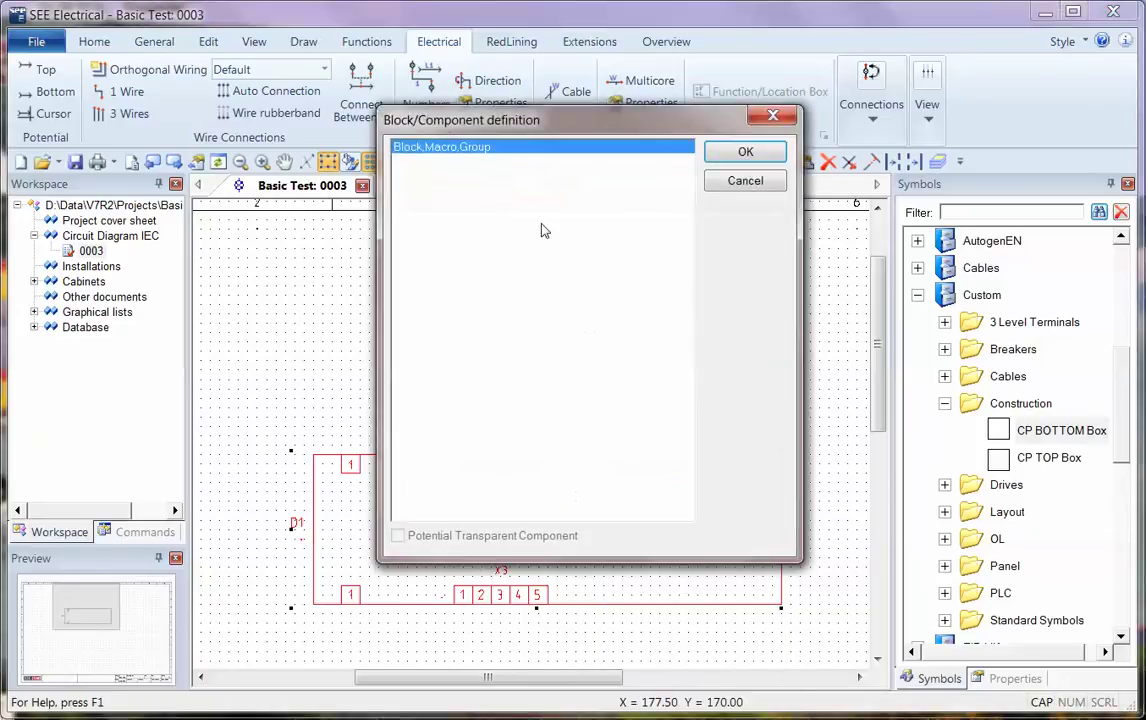
left_click(745, 152)
Rename the D1 box's Connection 00 and 01 to S1 and S2
double_click(345, 466)
left_click(585, 203)
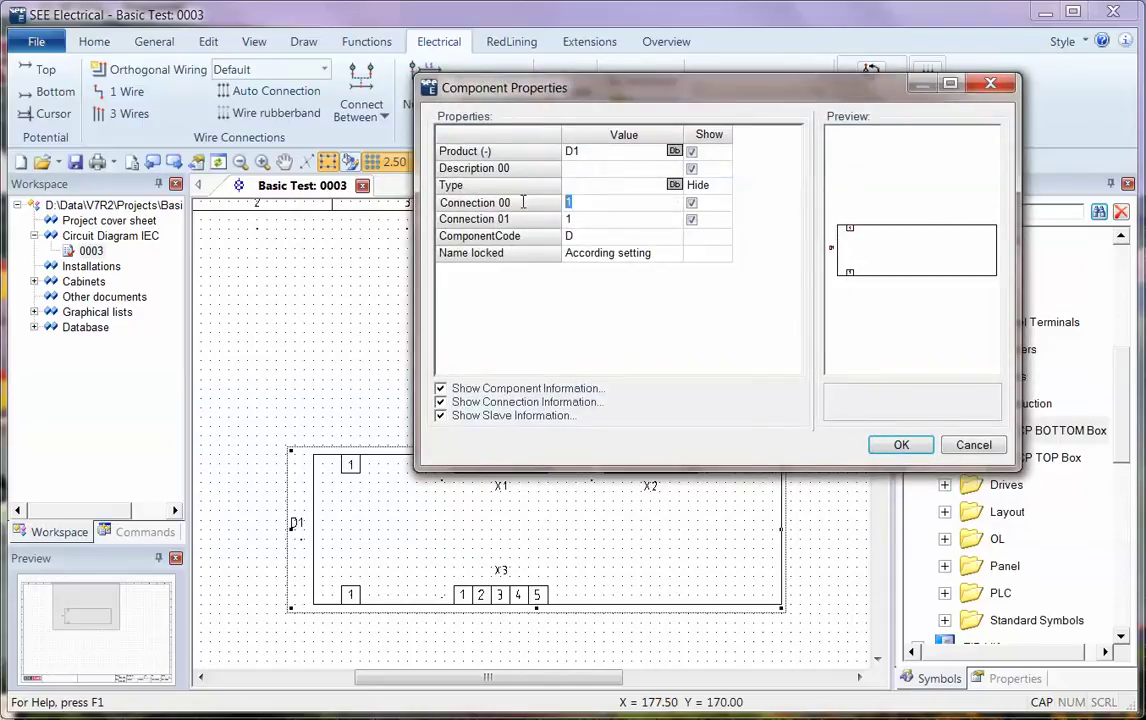
type("S")
left_click(582, 219)
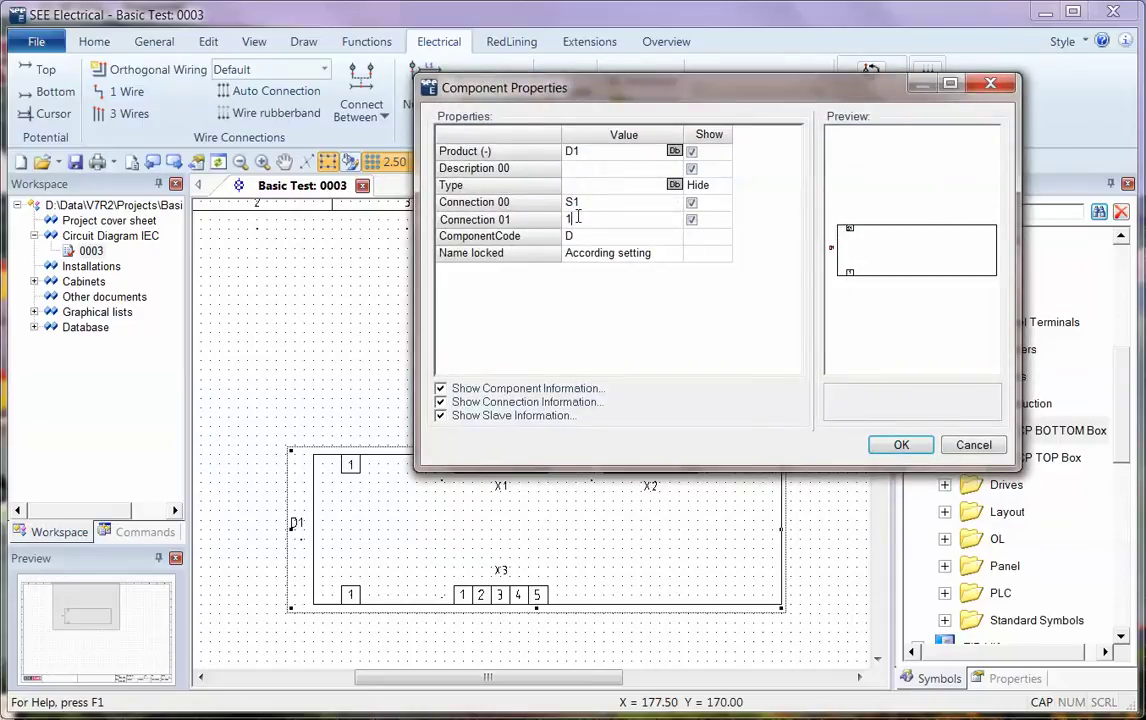
type("S2")
left_click(901, 445)
Check the X1 and X3 strip properties without changing them
double_click(470, 469)
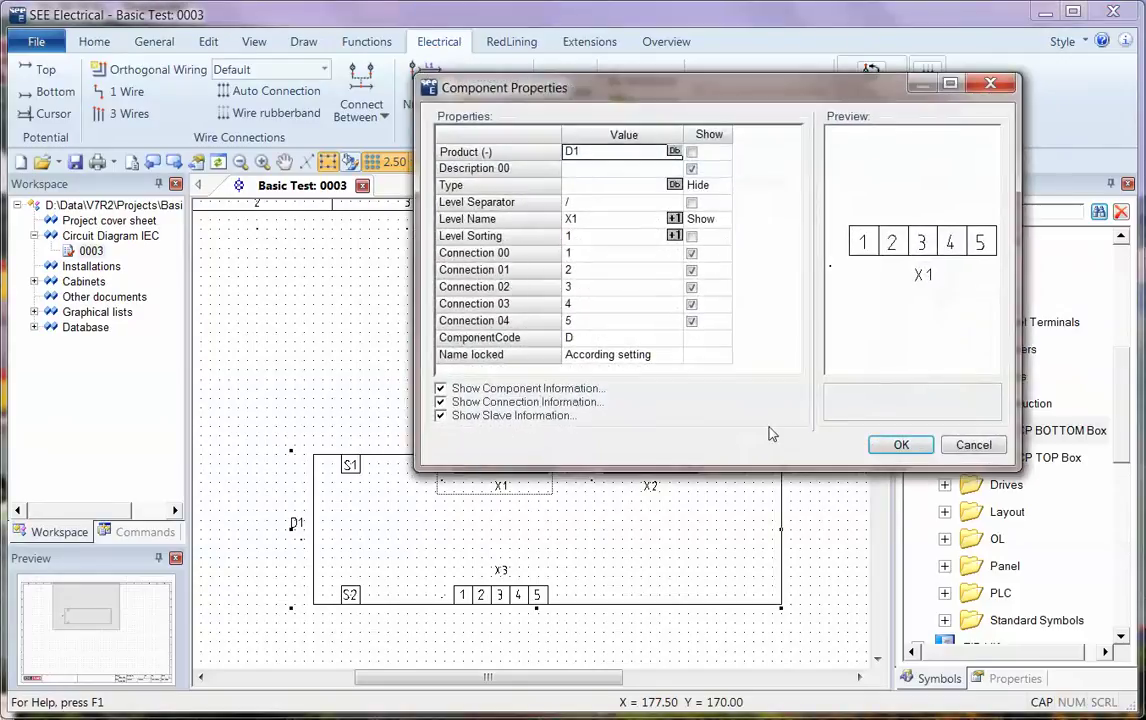
left_click(900, 444)
double_click(522, 598)
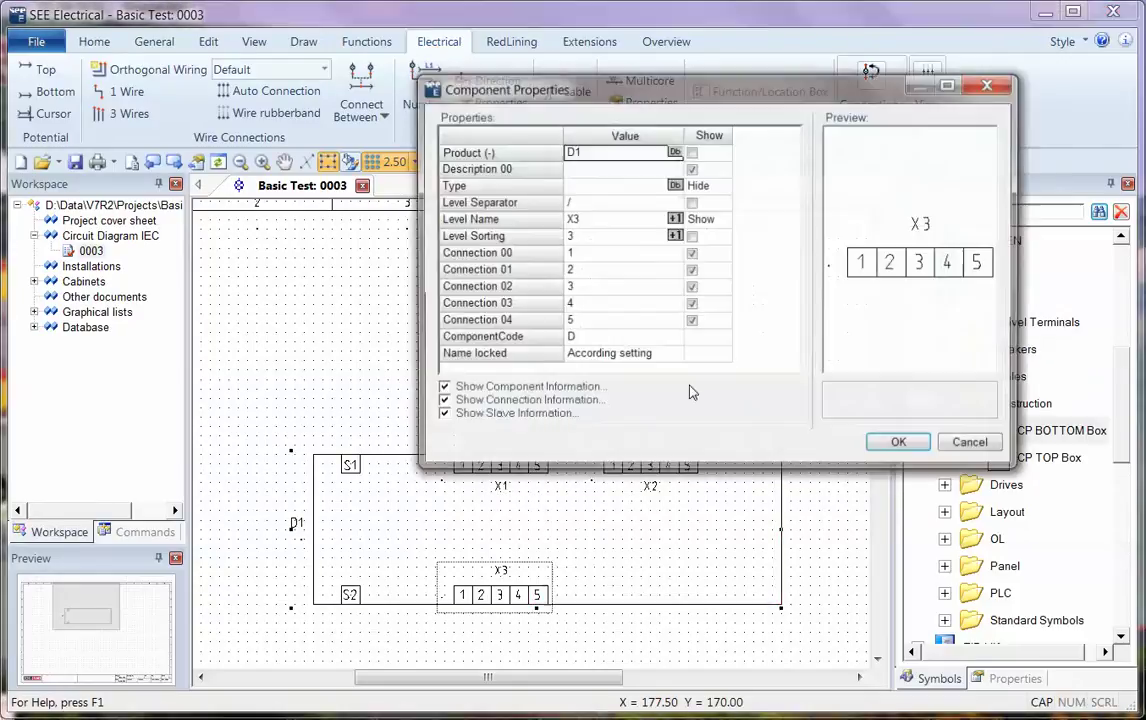
left_click(898, 446)
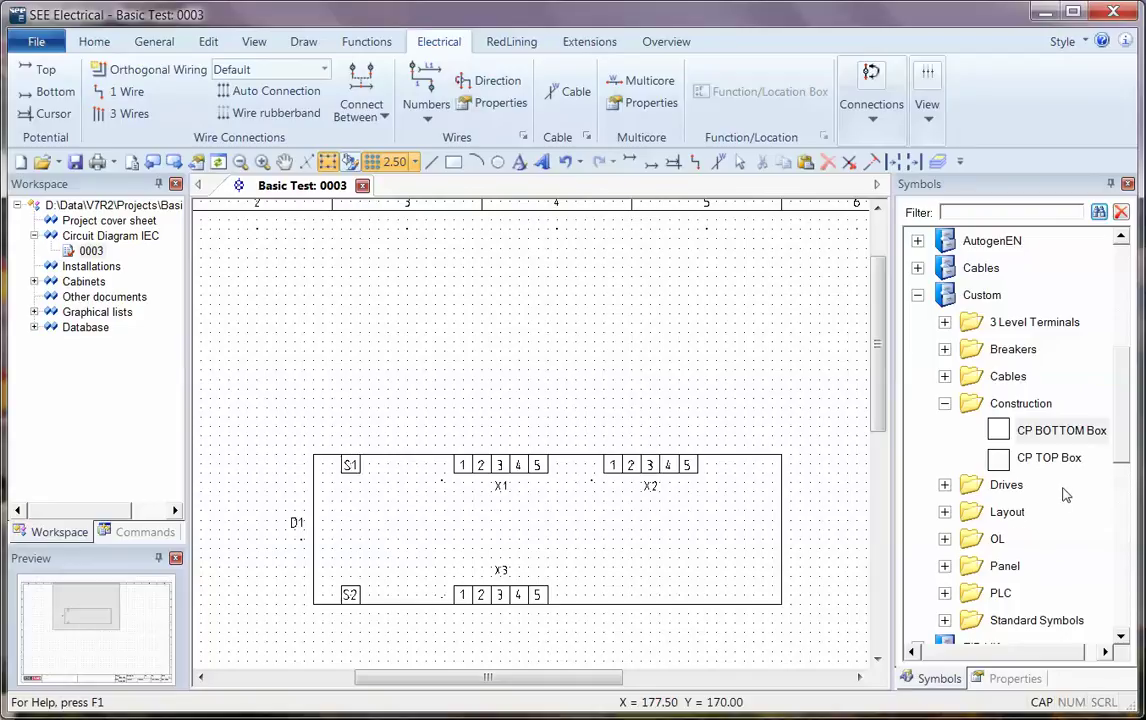
Save the device to Standard Symbols as ML DEVICE and place a copy, D2, below D1
left_click(352, 461)
left_click_drag(353, 463, 1001, 622)
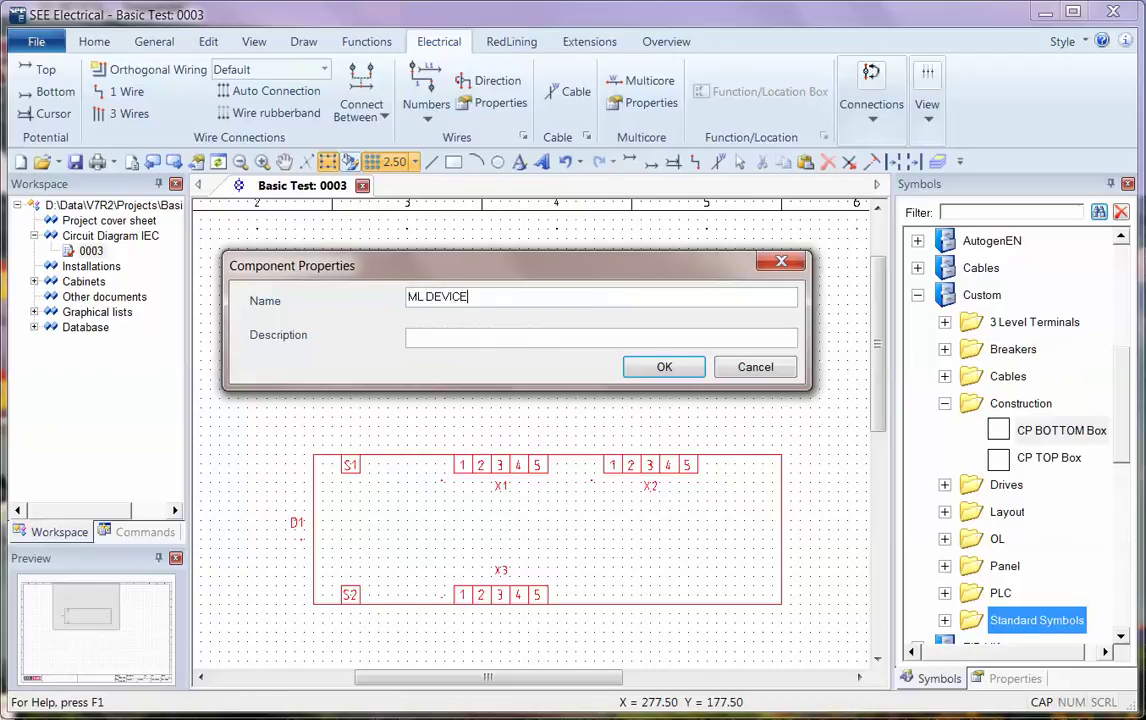
left_click(662, 366)
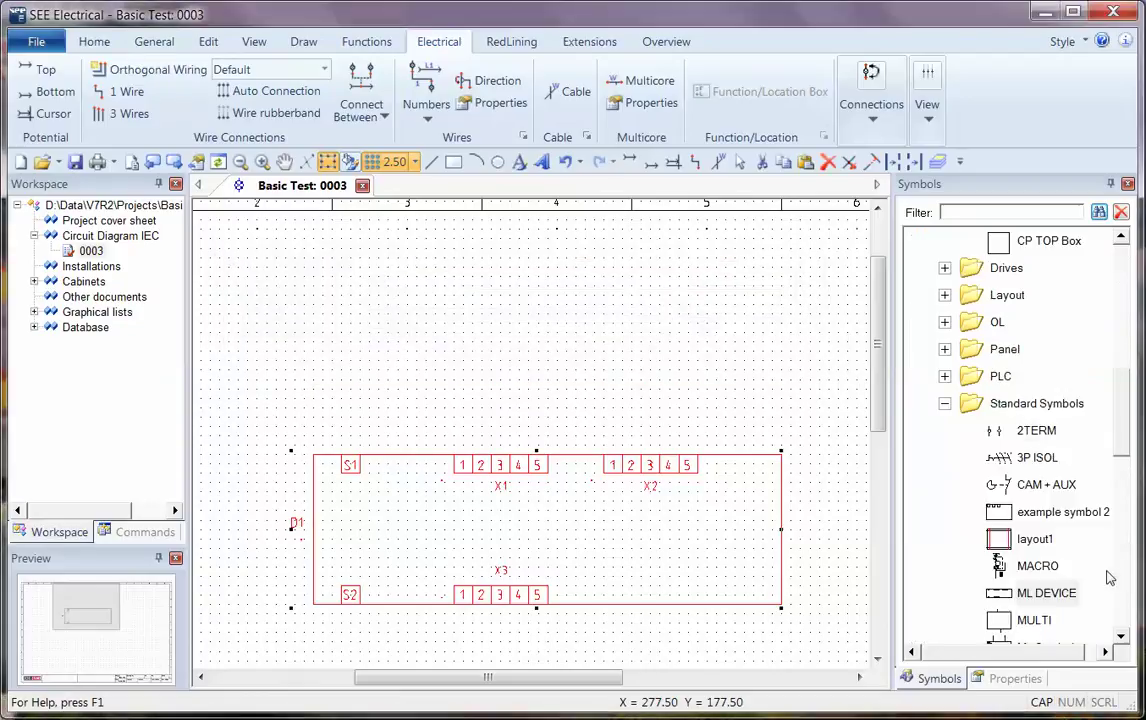
scroll(640, 530, "down", 1)
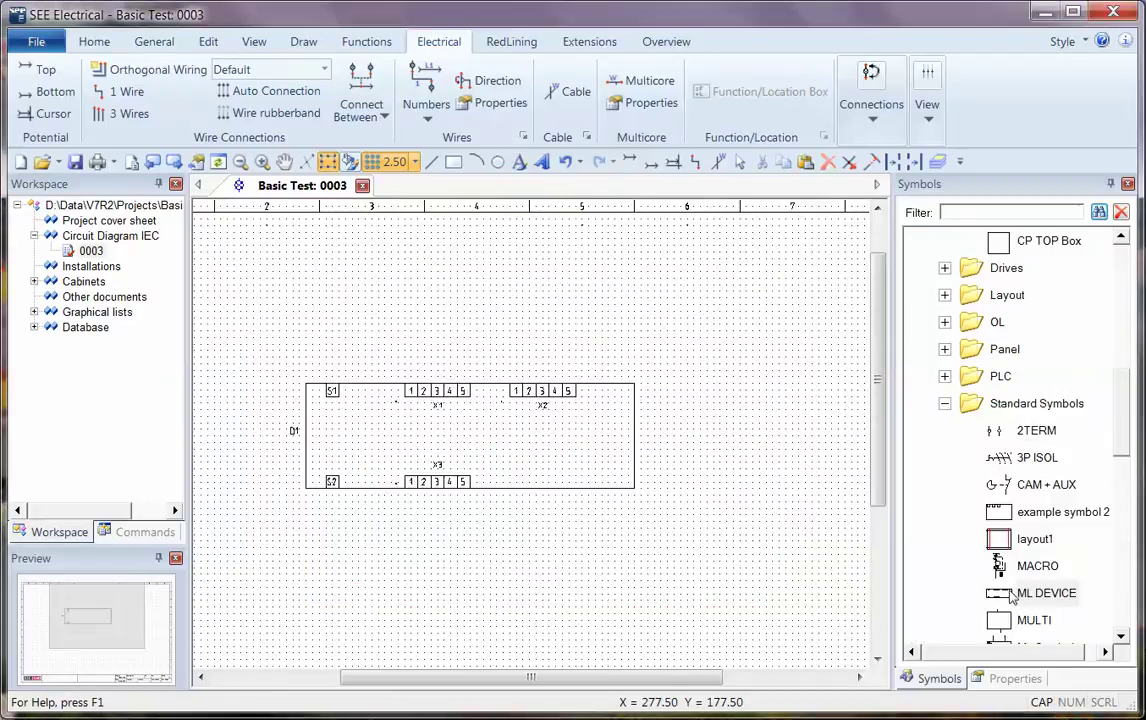
left_click_drag(1016, 593, 333, 562)
Rubberband-wire D1's X3:1–5 to D2's X1:1–5, then expand Database in the Workspace
scroll(407, 585, "up", 2)
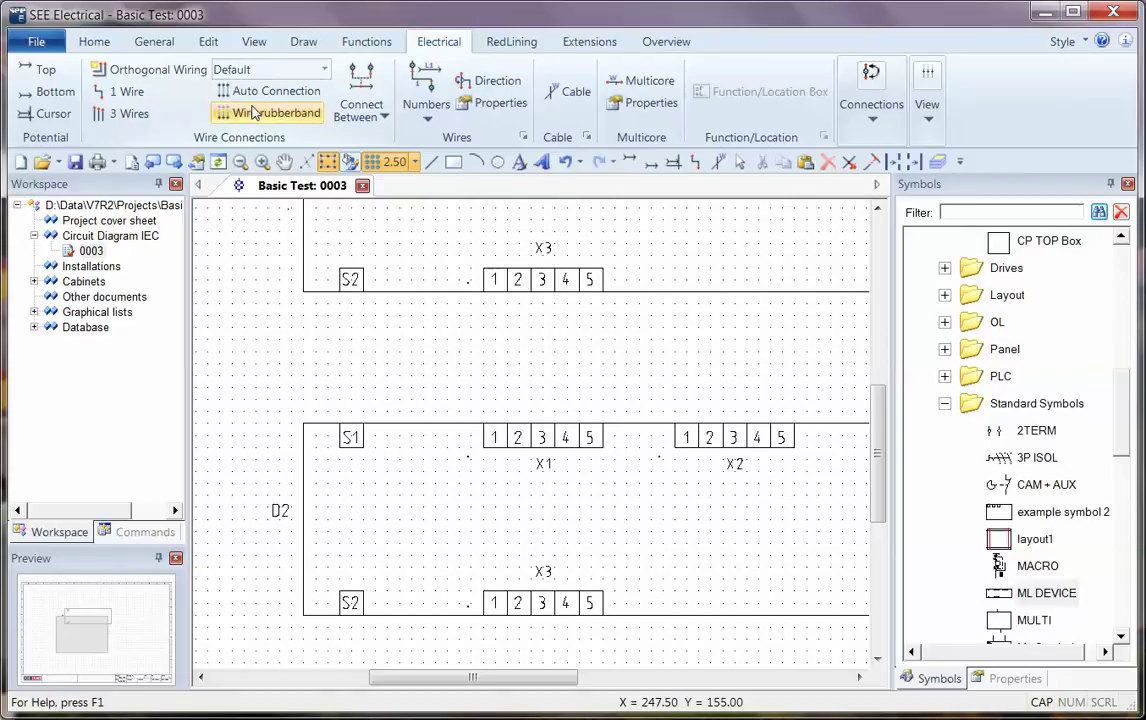
left_click(257, 113)
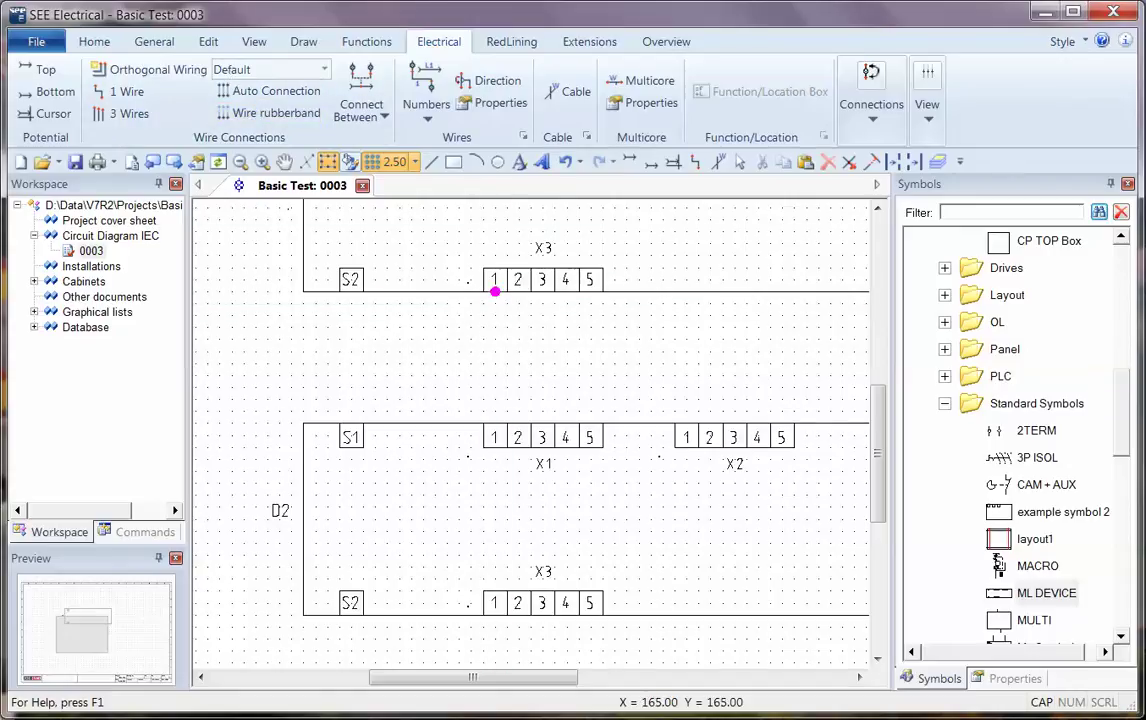
left_click(495, 423)
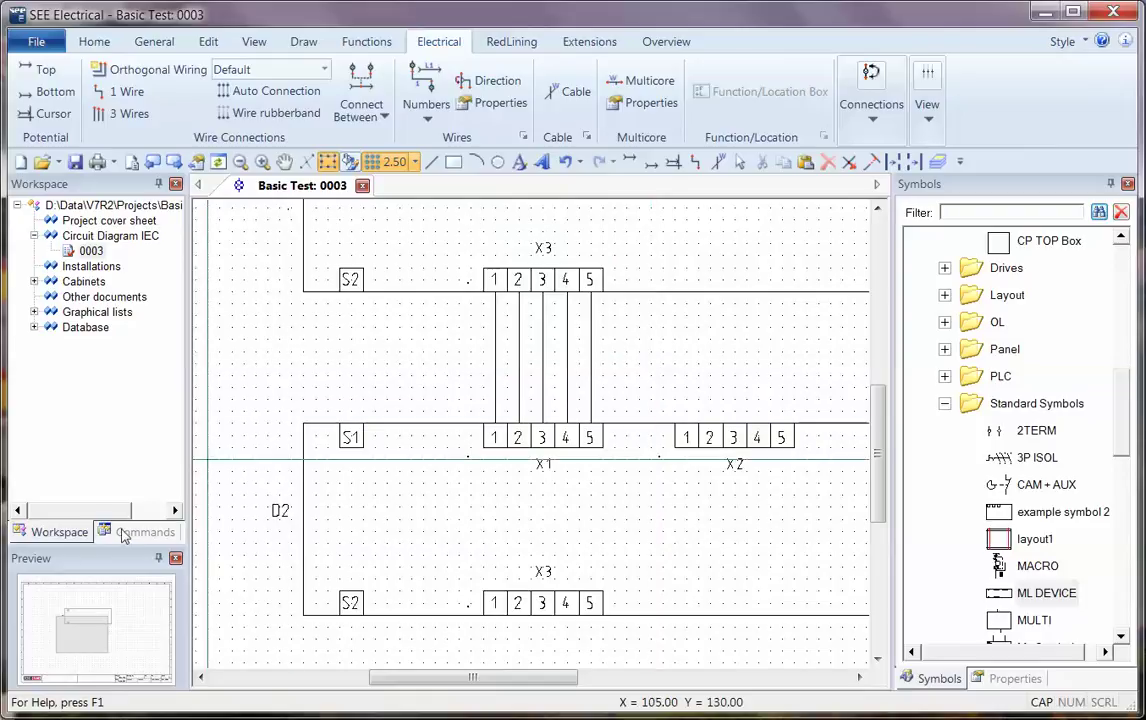
left_click(33, 327)
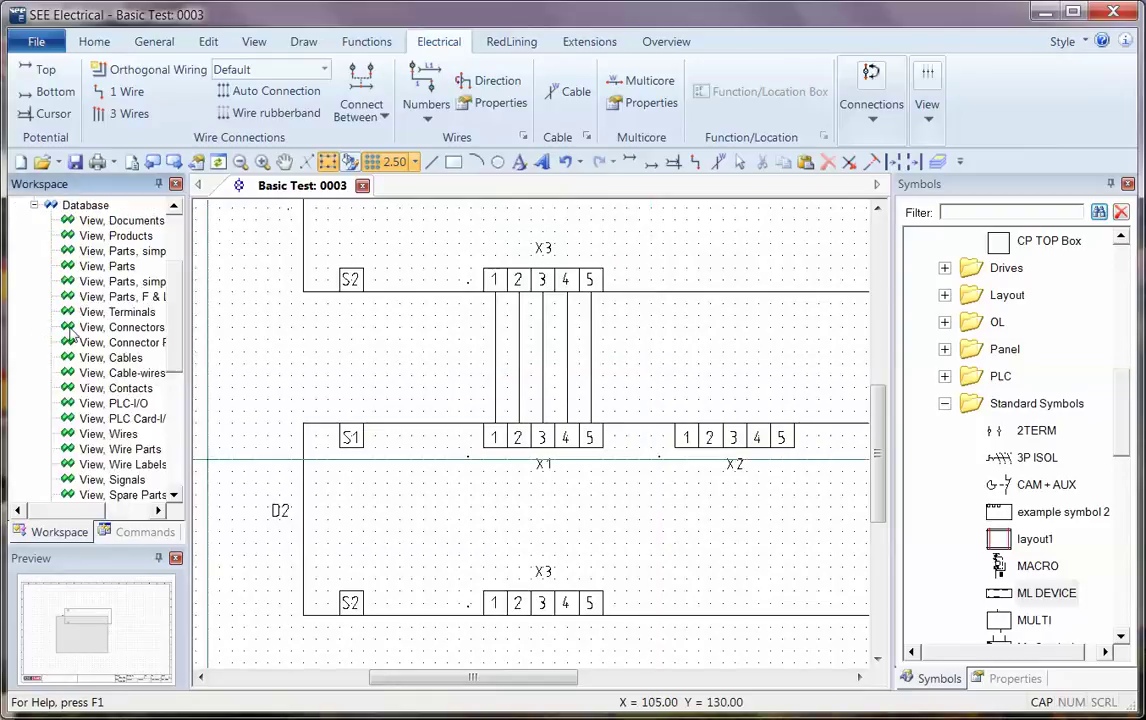
scroll(181, 420, "down", 4)
Review the View, Wires table, then go back to the Basic Test: 0003 sheet
scroll(181, 420, "down", 1)
scroll(181, 424, "up", 1)
double_click(108, 266)
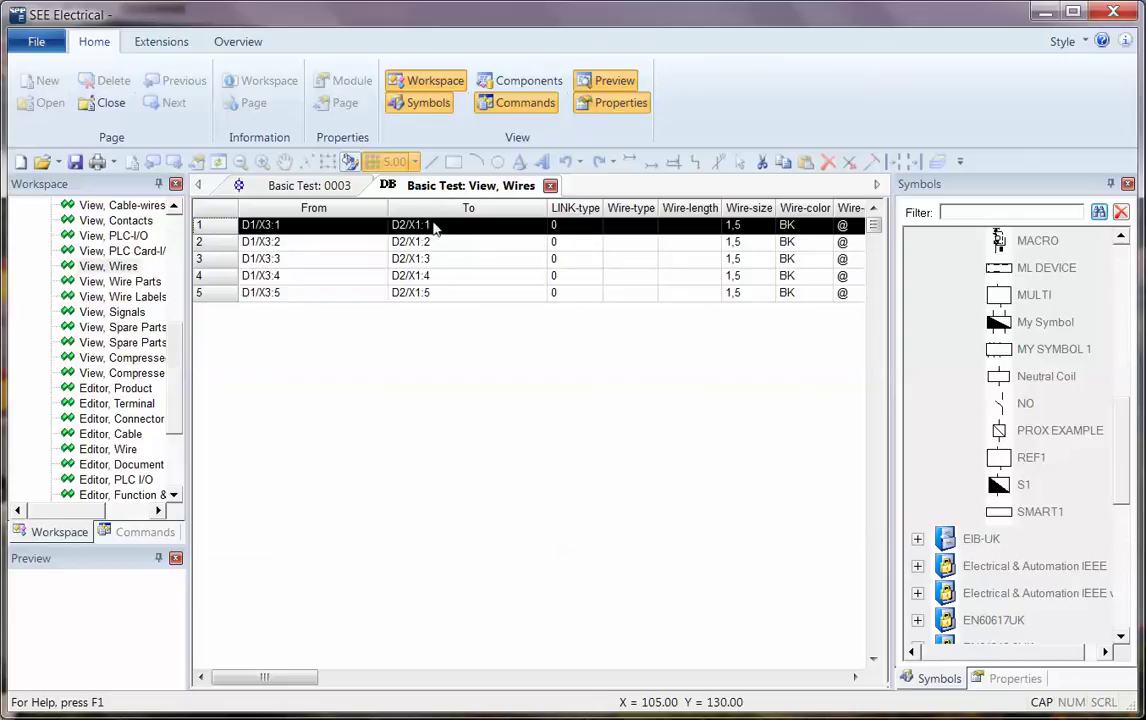
left_click(300, 186)
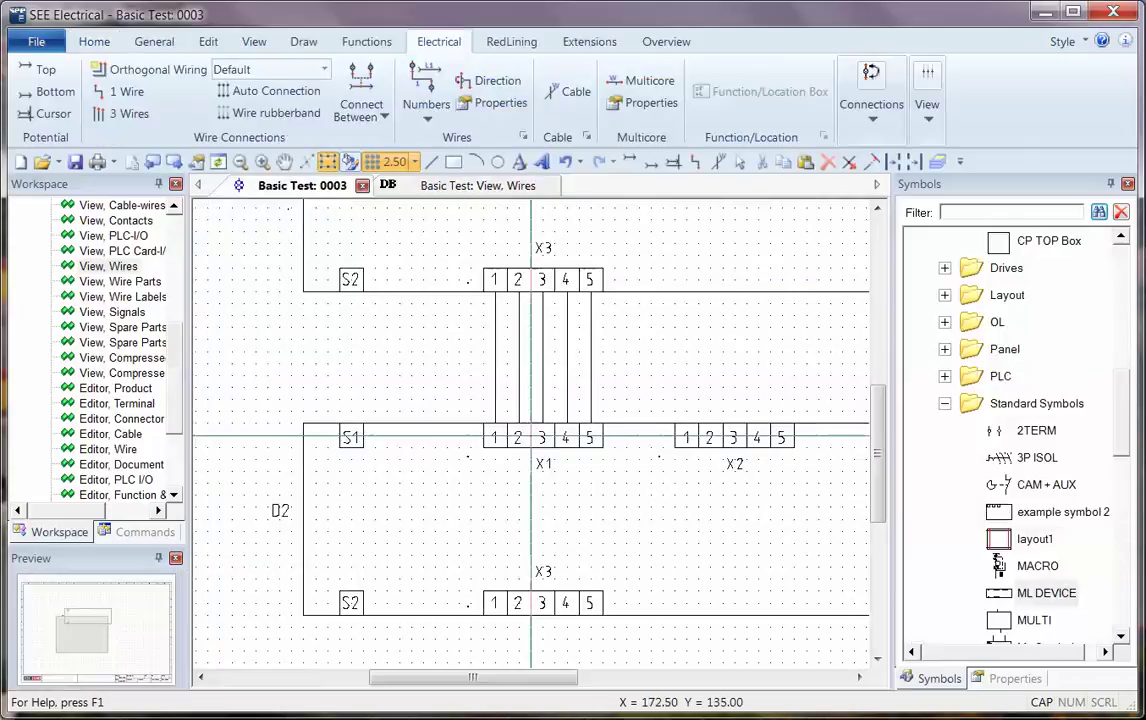